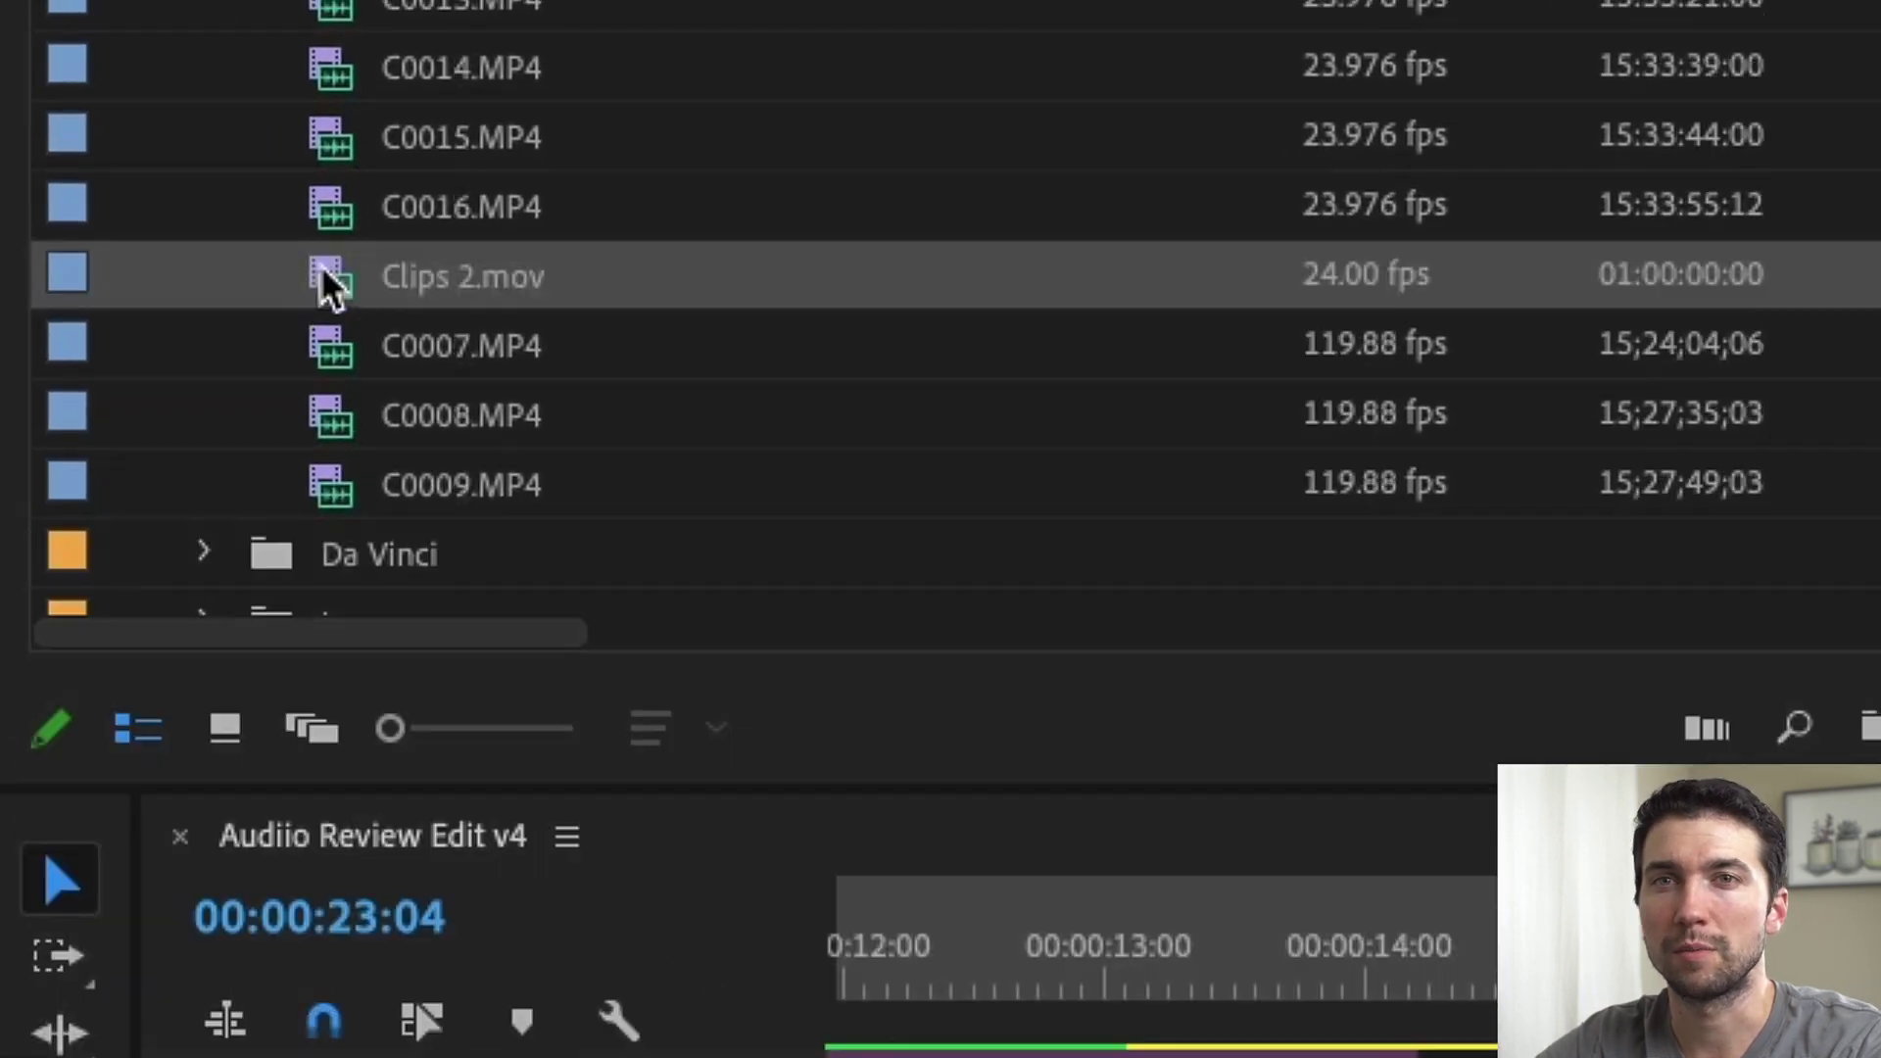
Step: Build the Clips 2 sequence from Clips 2.mov and preview it at 00:00:17:09 and 00:00:33:09
right_click(329, 546)
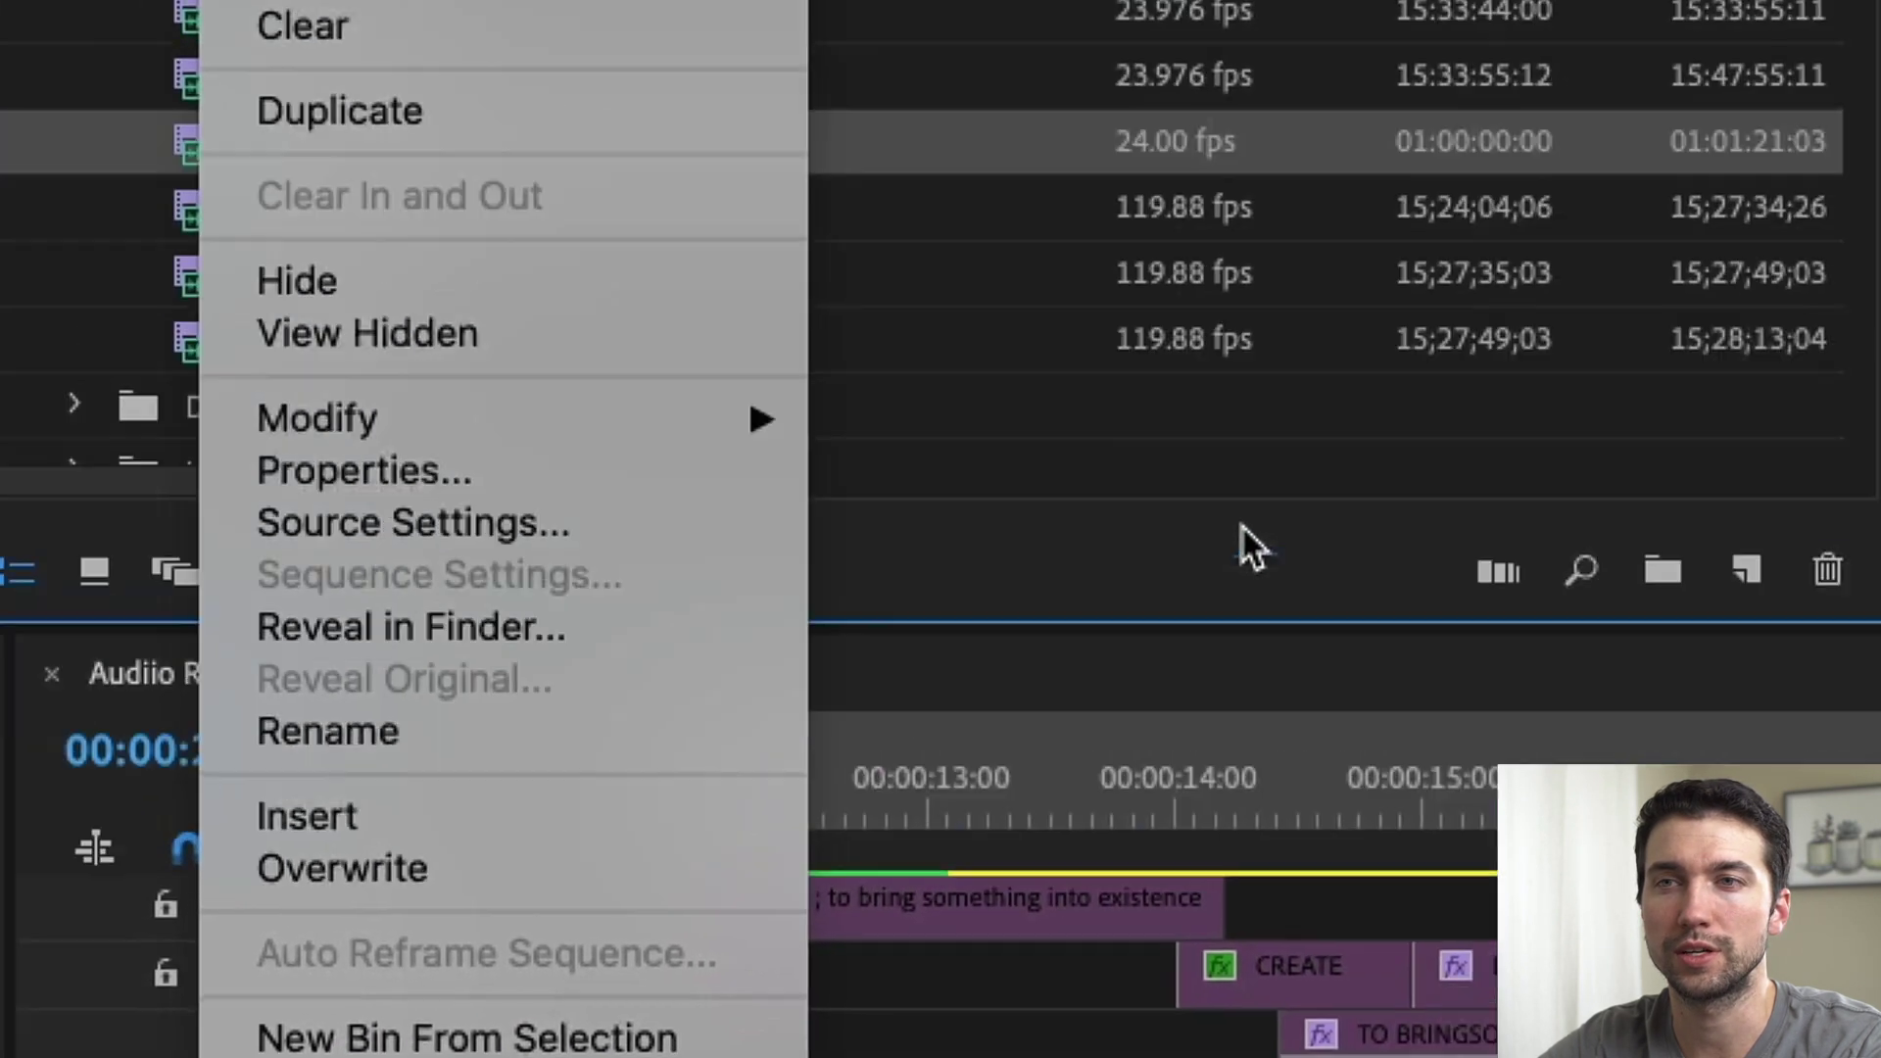
key(Escape)
drag(157, 291, 1880, 781)
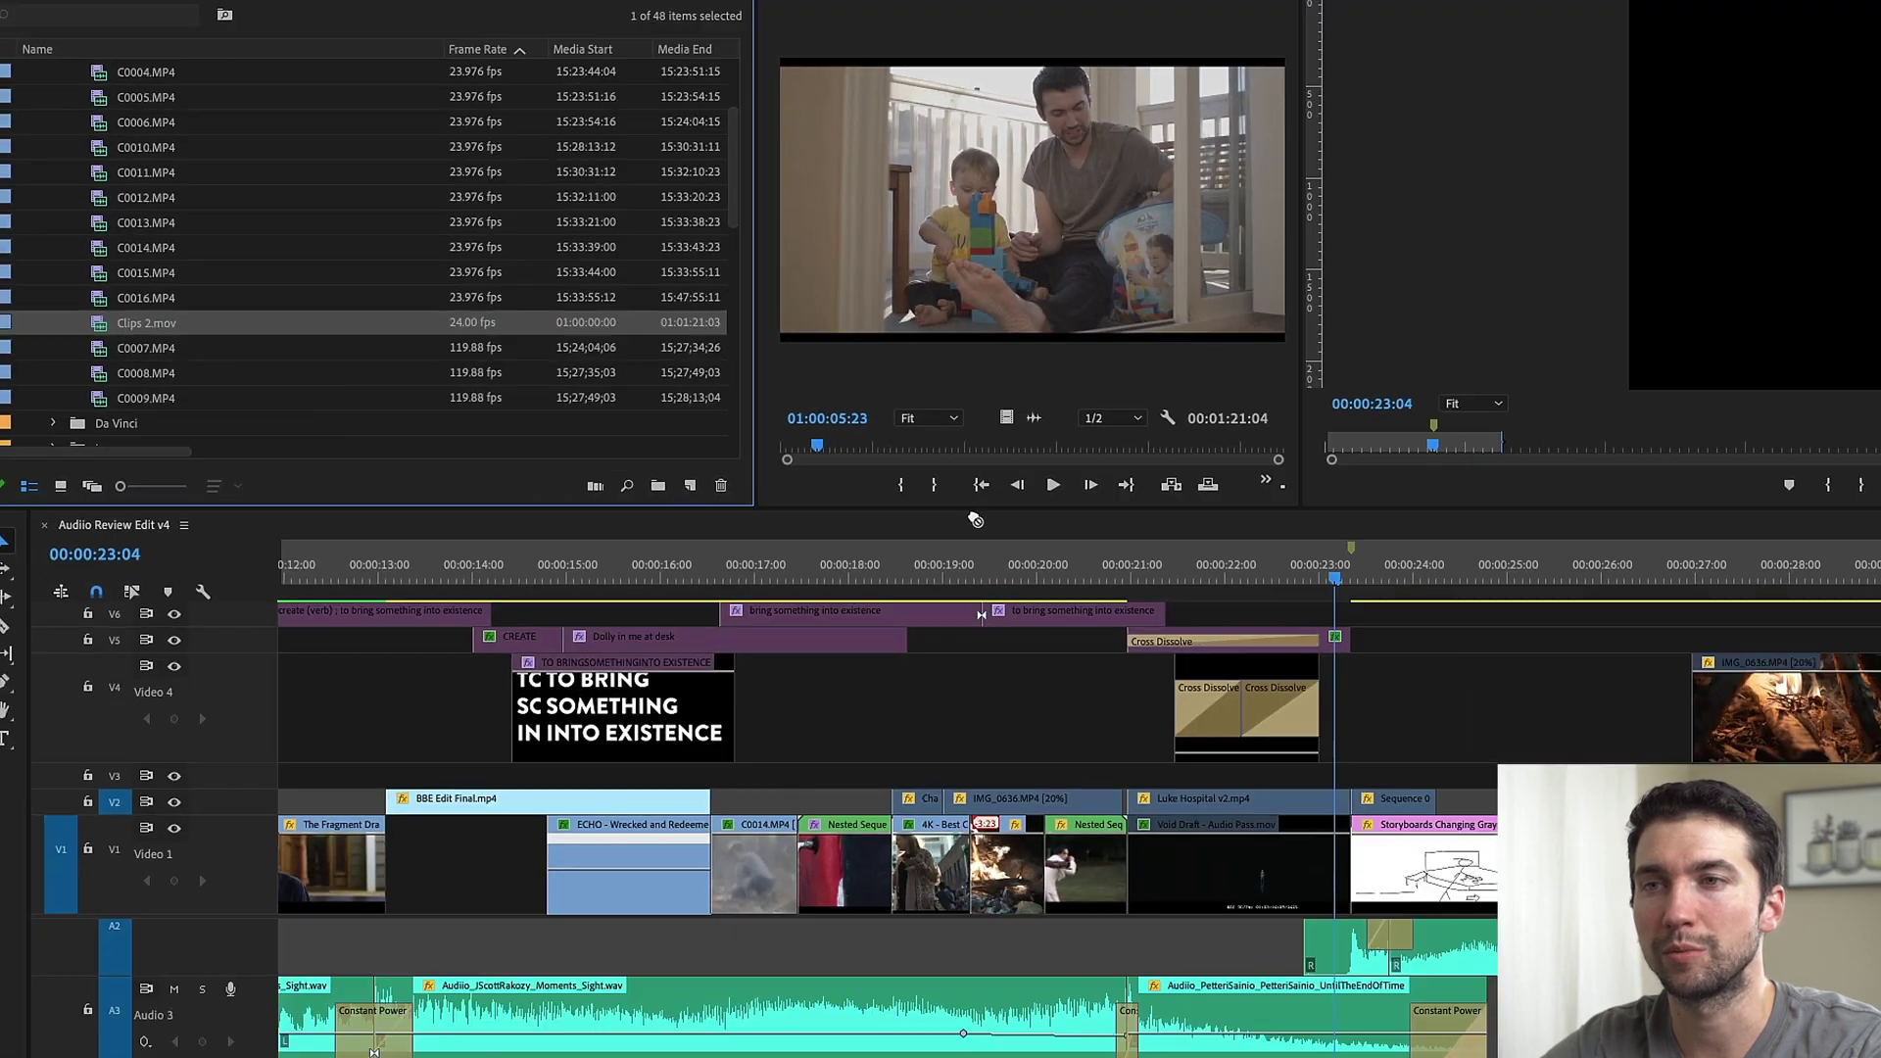
drag(975, 519, 1294, 600)
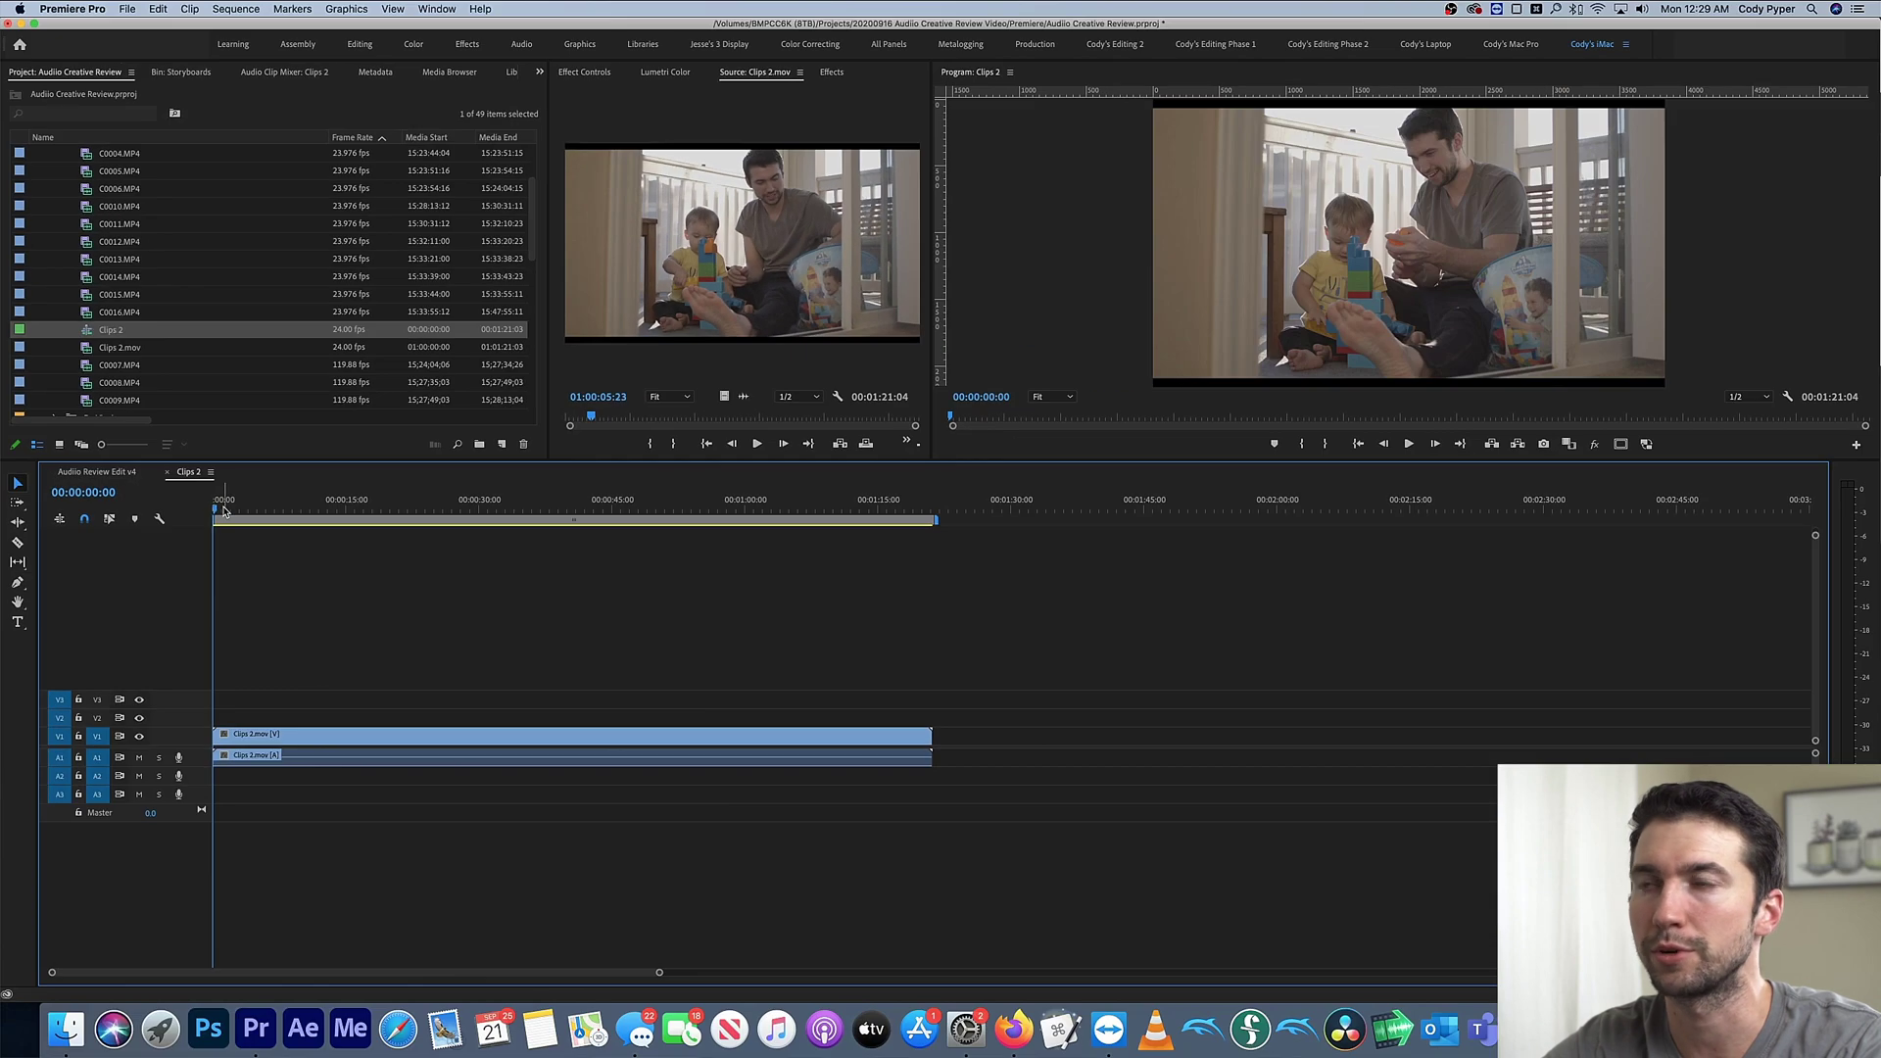
drag(343, 652, 654, 683)
drag(368, 526, 213, 549)
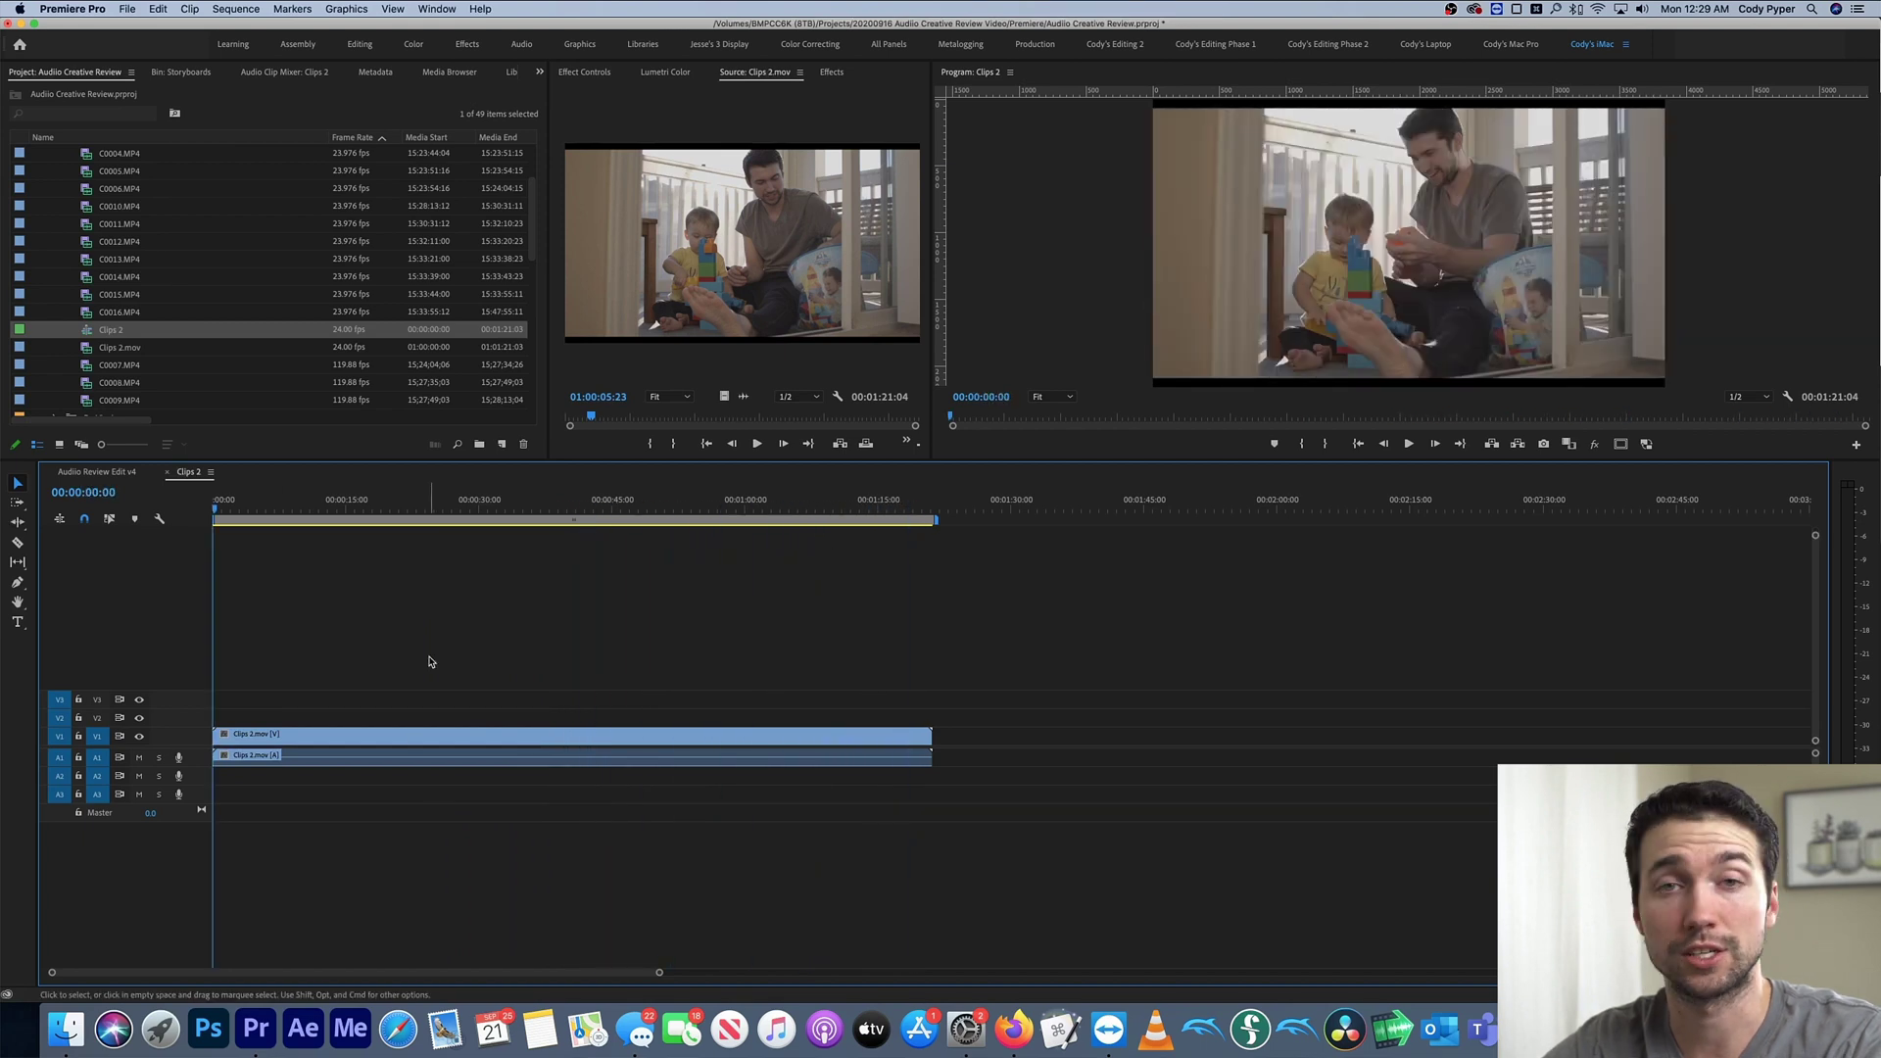
Step: Launch Scene Edit Detection from the Clips 2.mov timeline clip's context menu
right_click(385, 737)
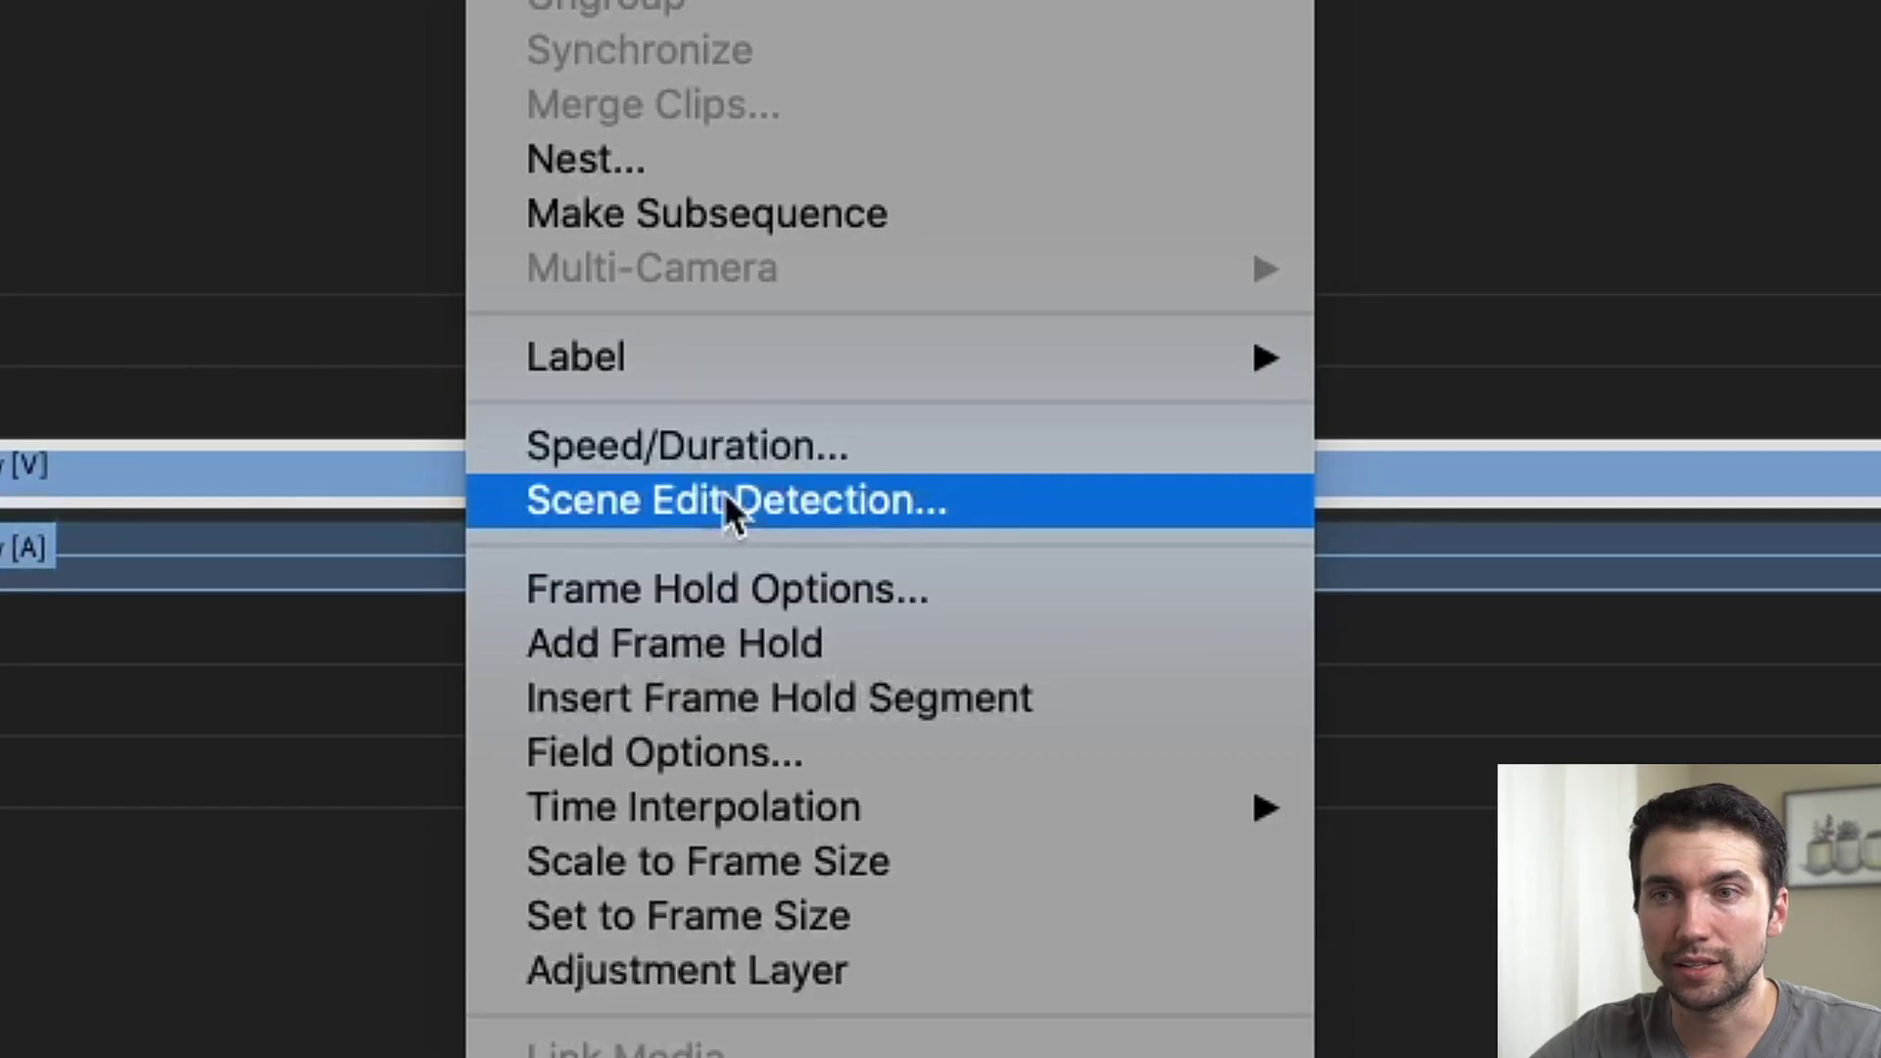
click(723, 493)
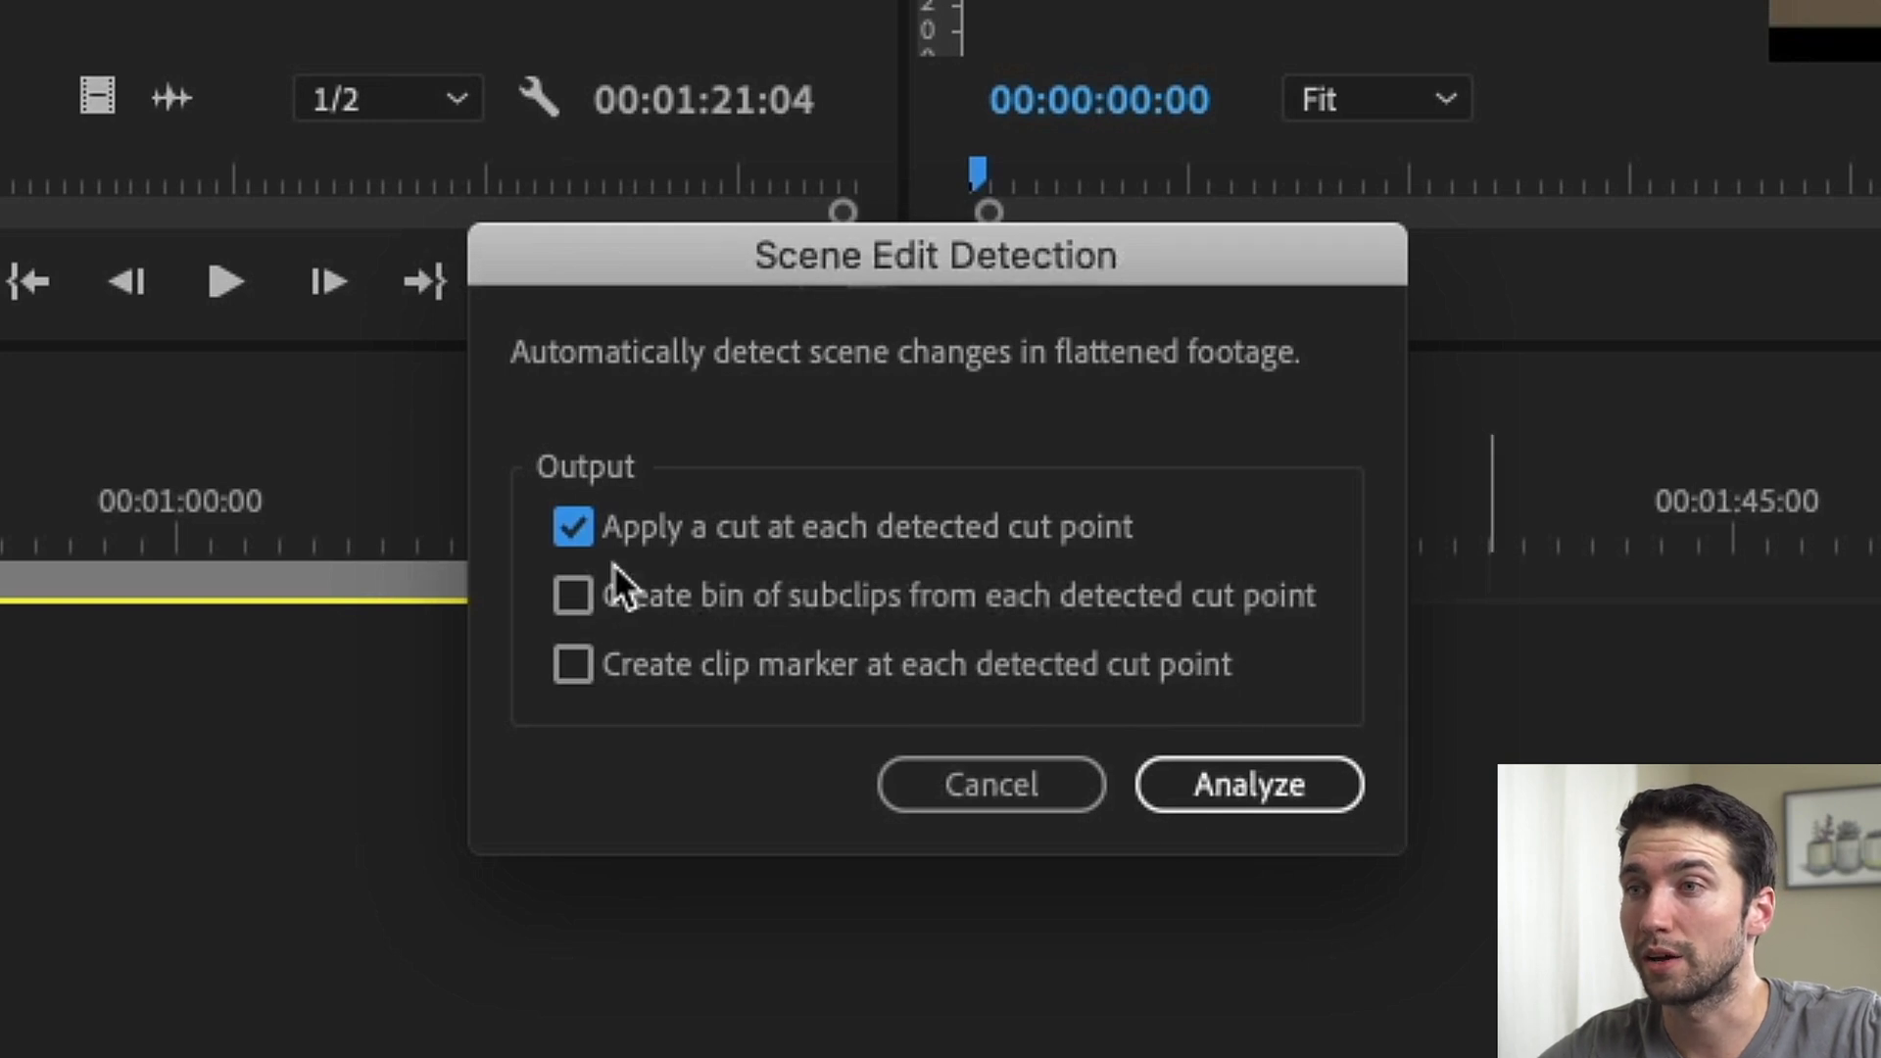
Step: Enable 'Create bin of subclips', keep 'Apply a cut' checked, and analyze the clip
click(574, 596)
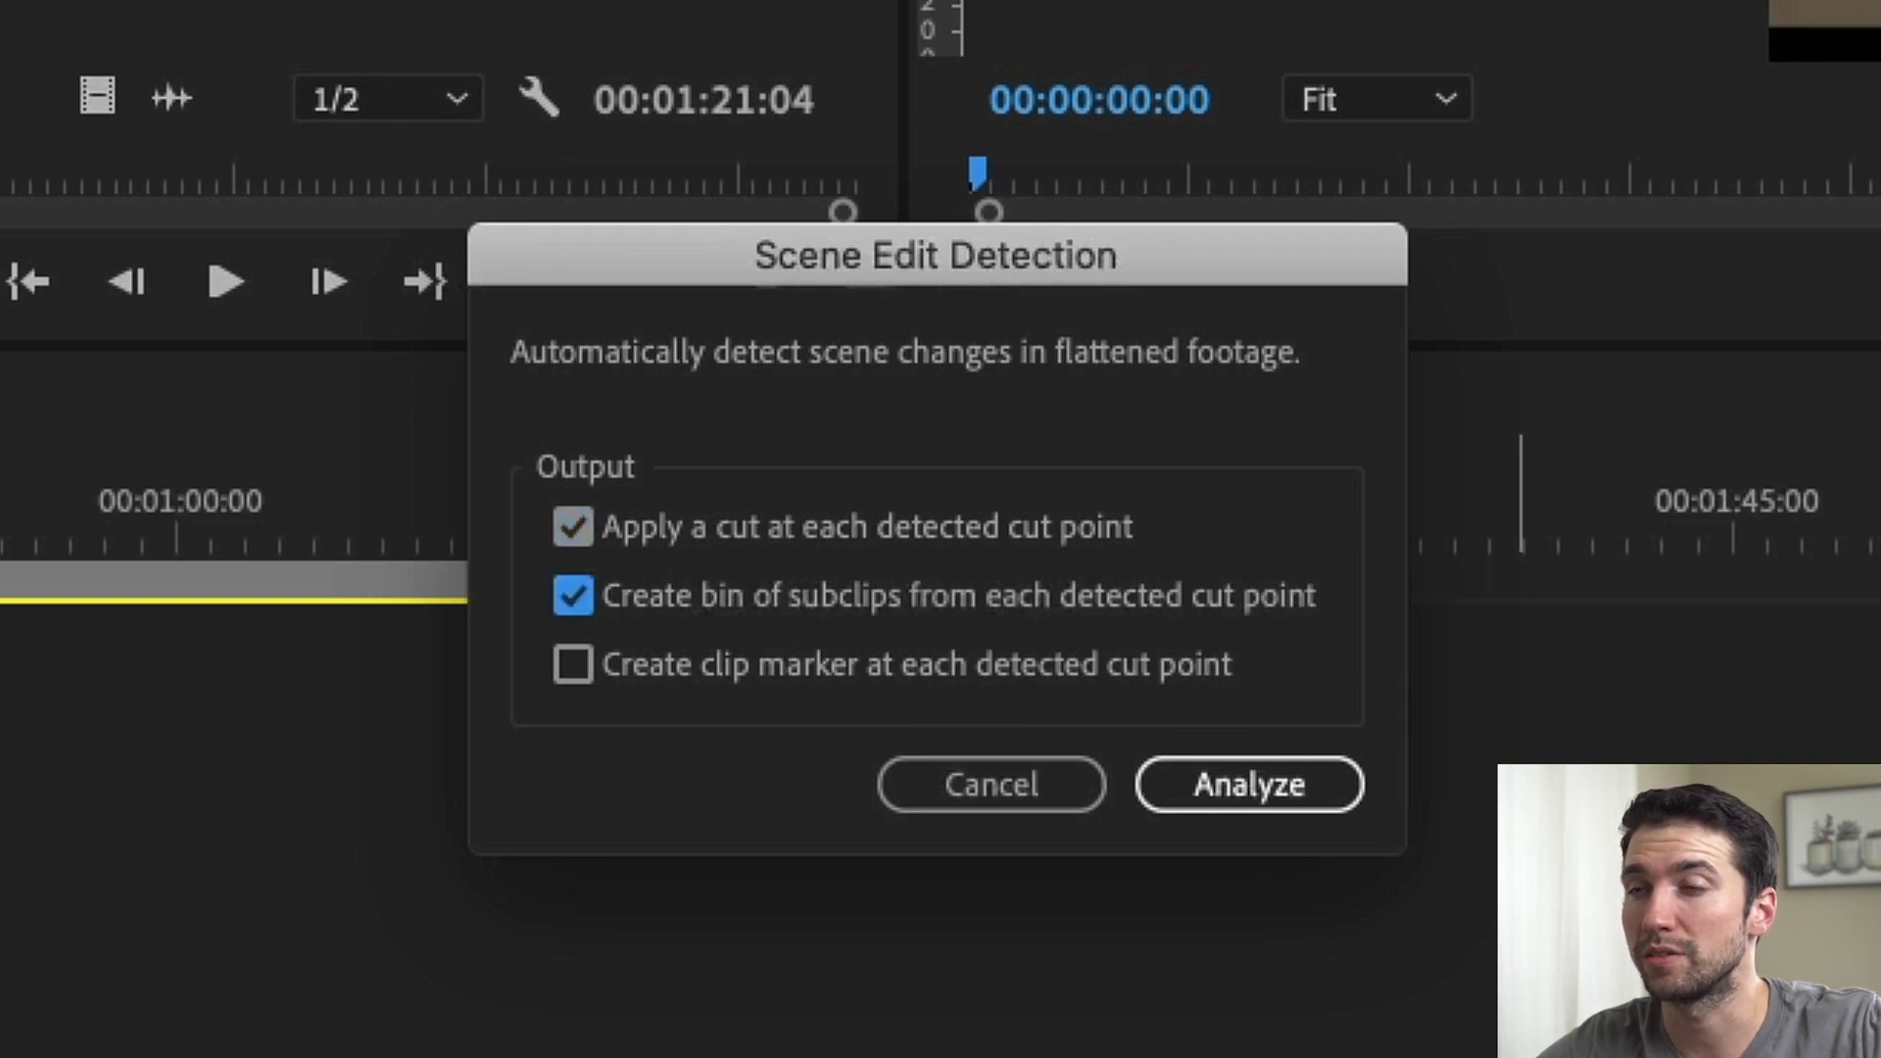
click(1291, 783)
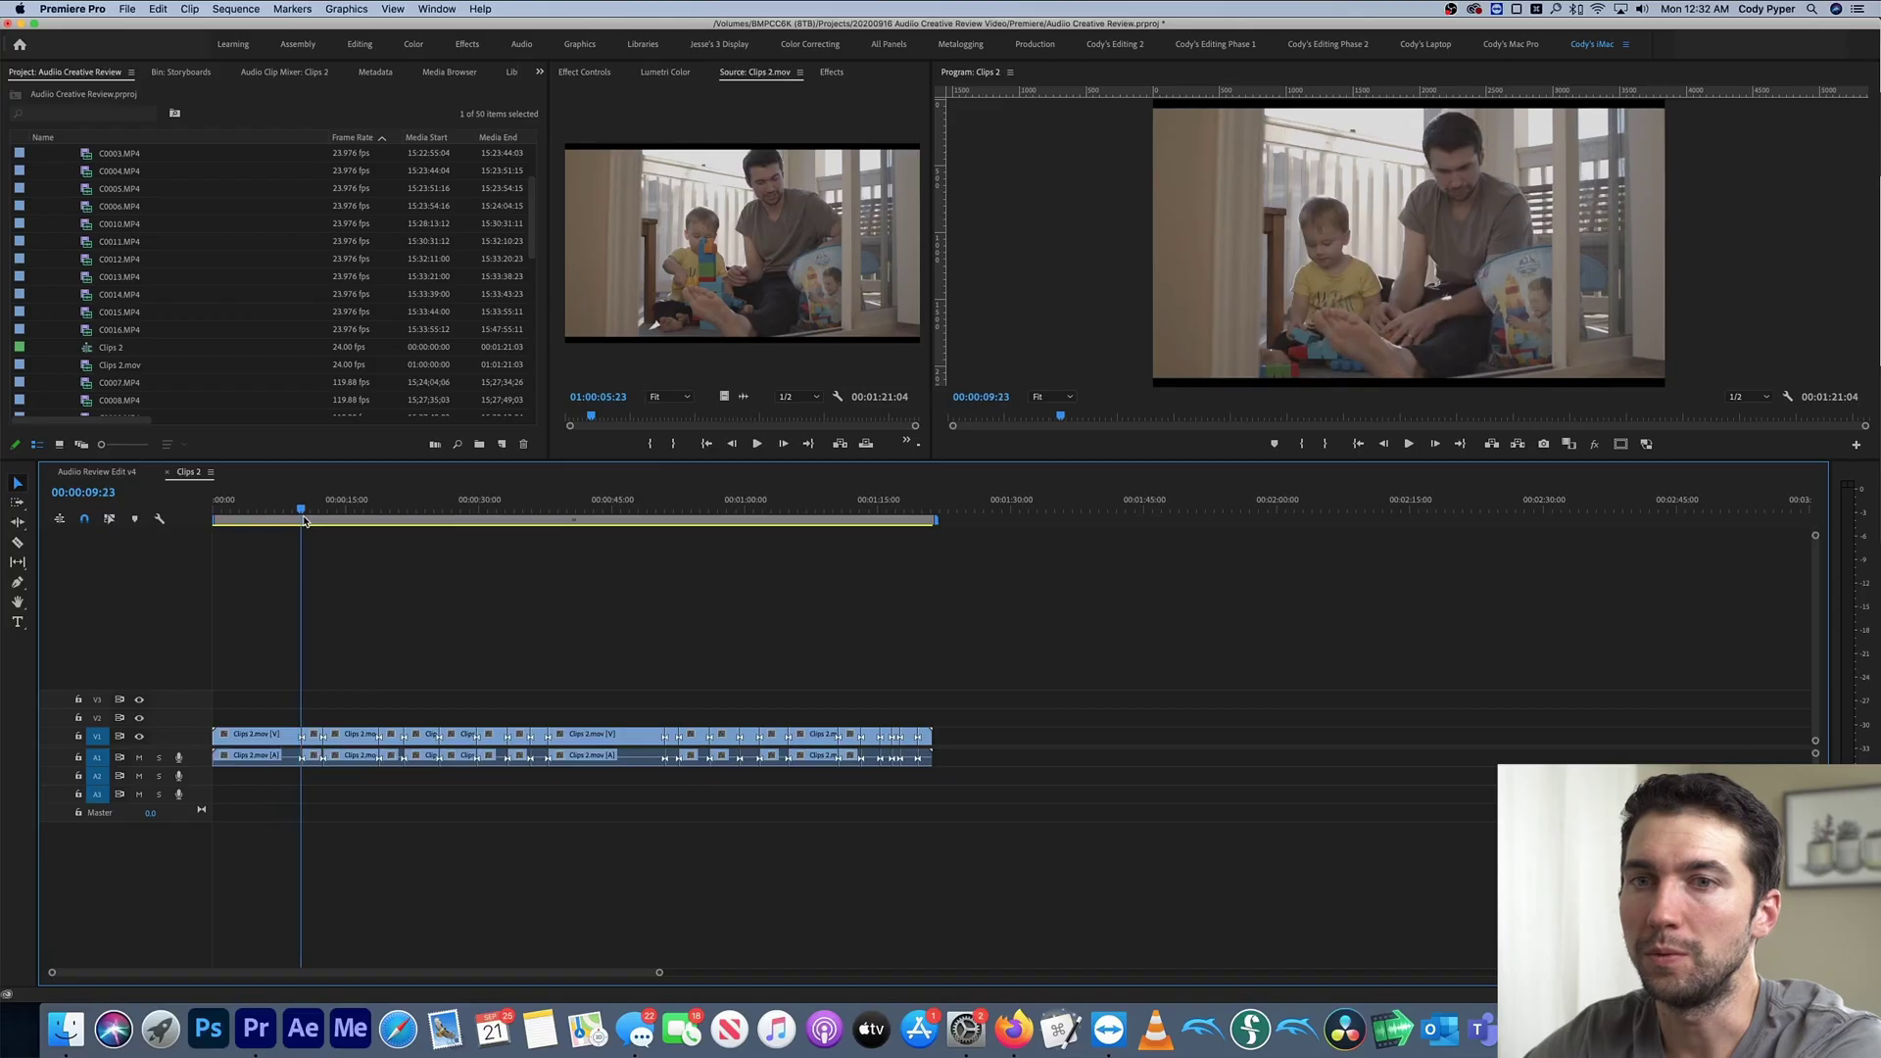
drag(303, 520, 300, 523)
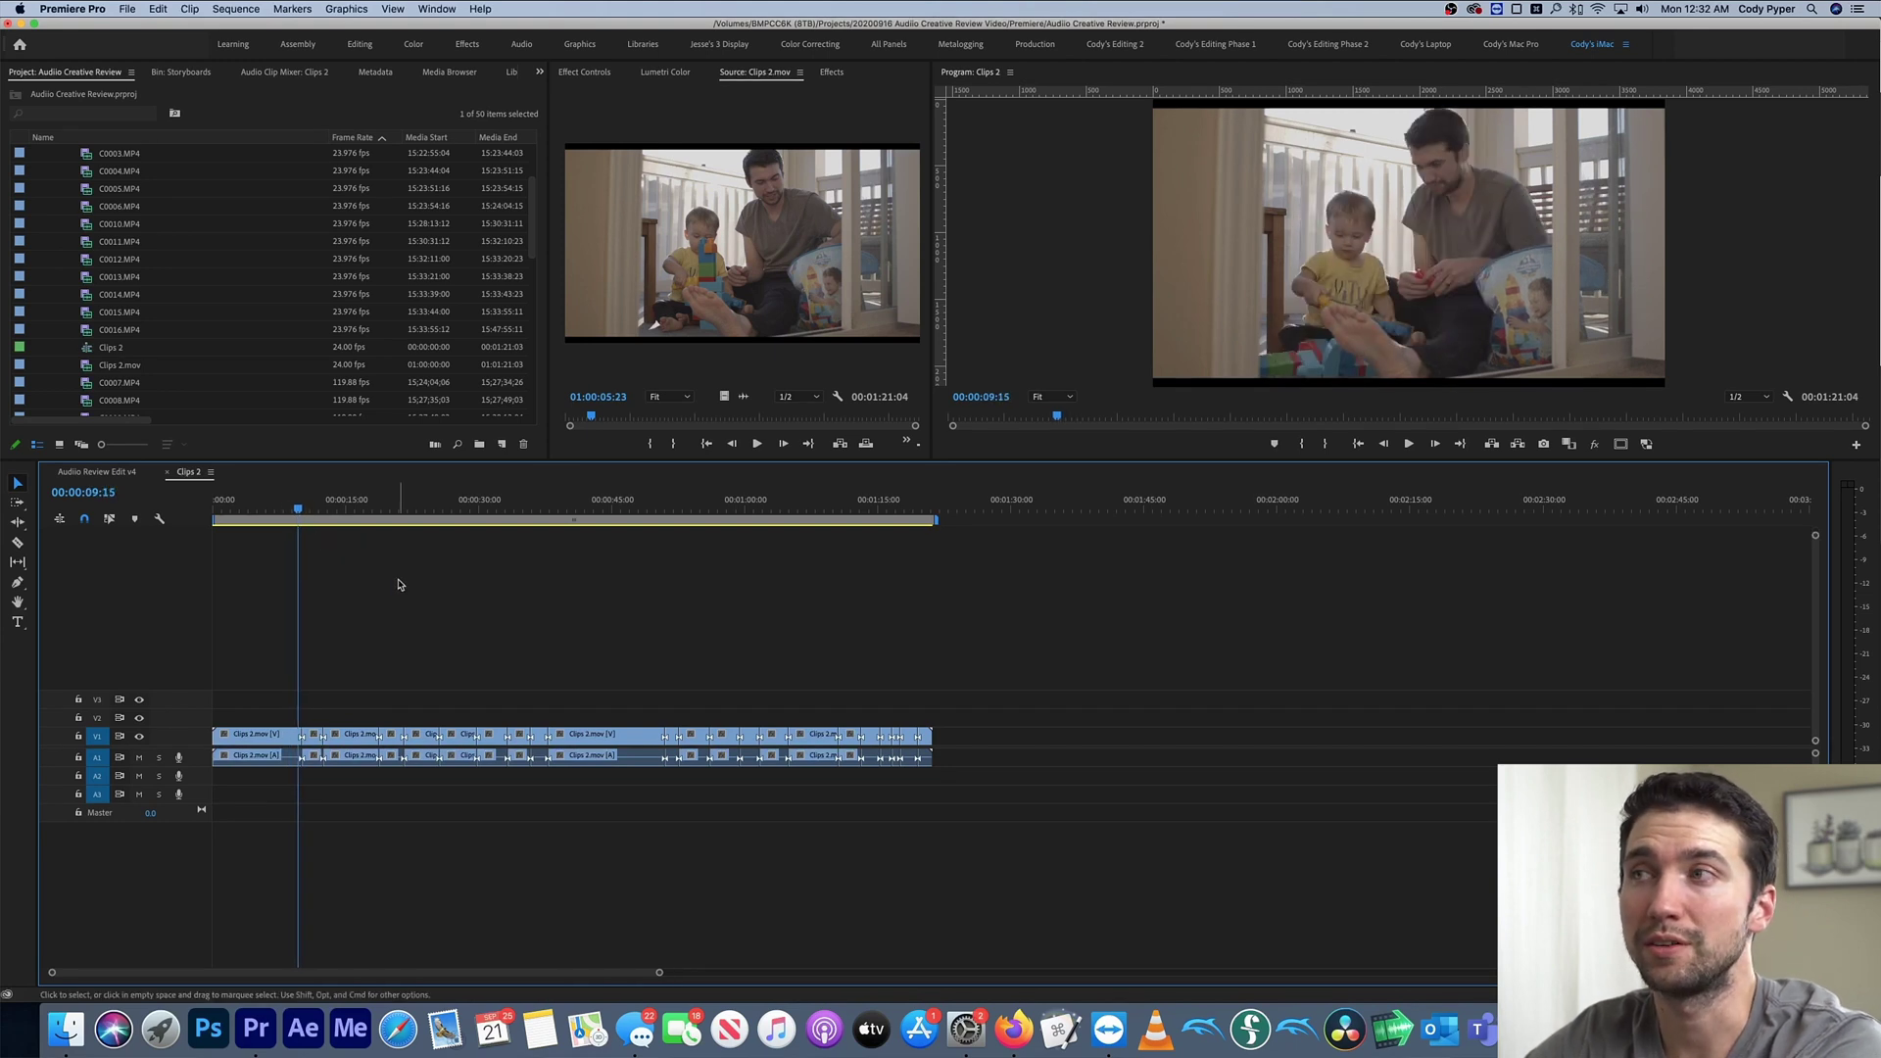
Step: Show Lumetri Scopes and scrub from 00:00:09:13 to 00:00:13:00 watching the waveform across cuts
drag(299, 510, 299, 517)
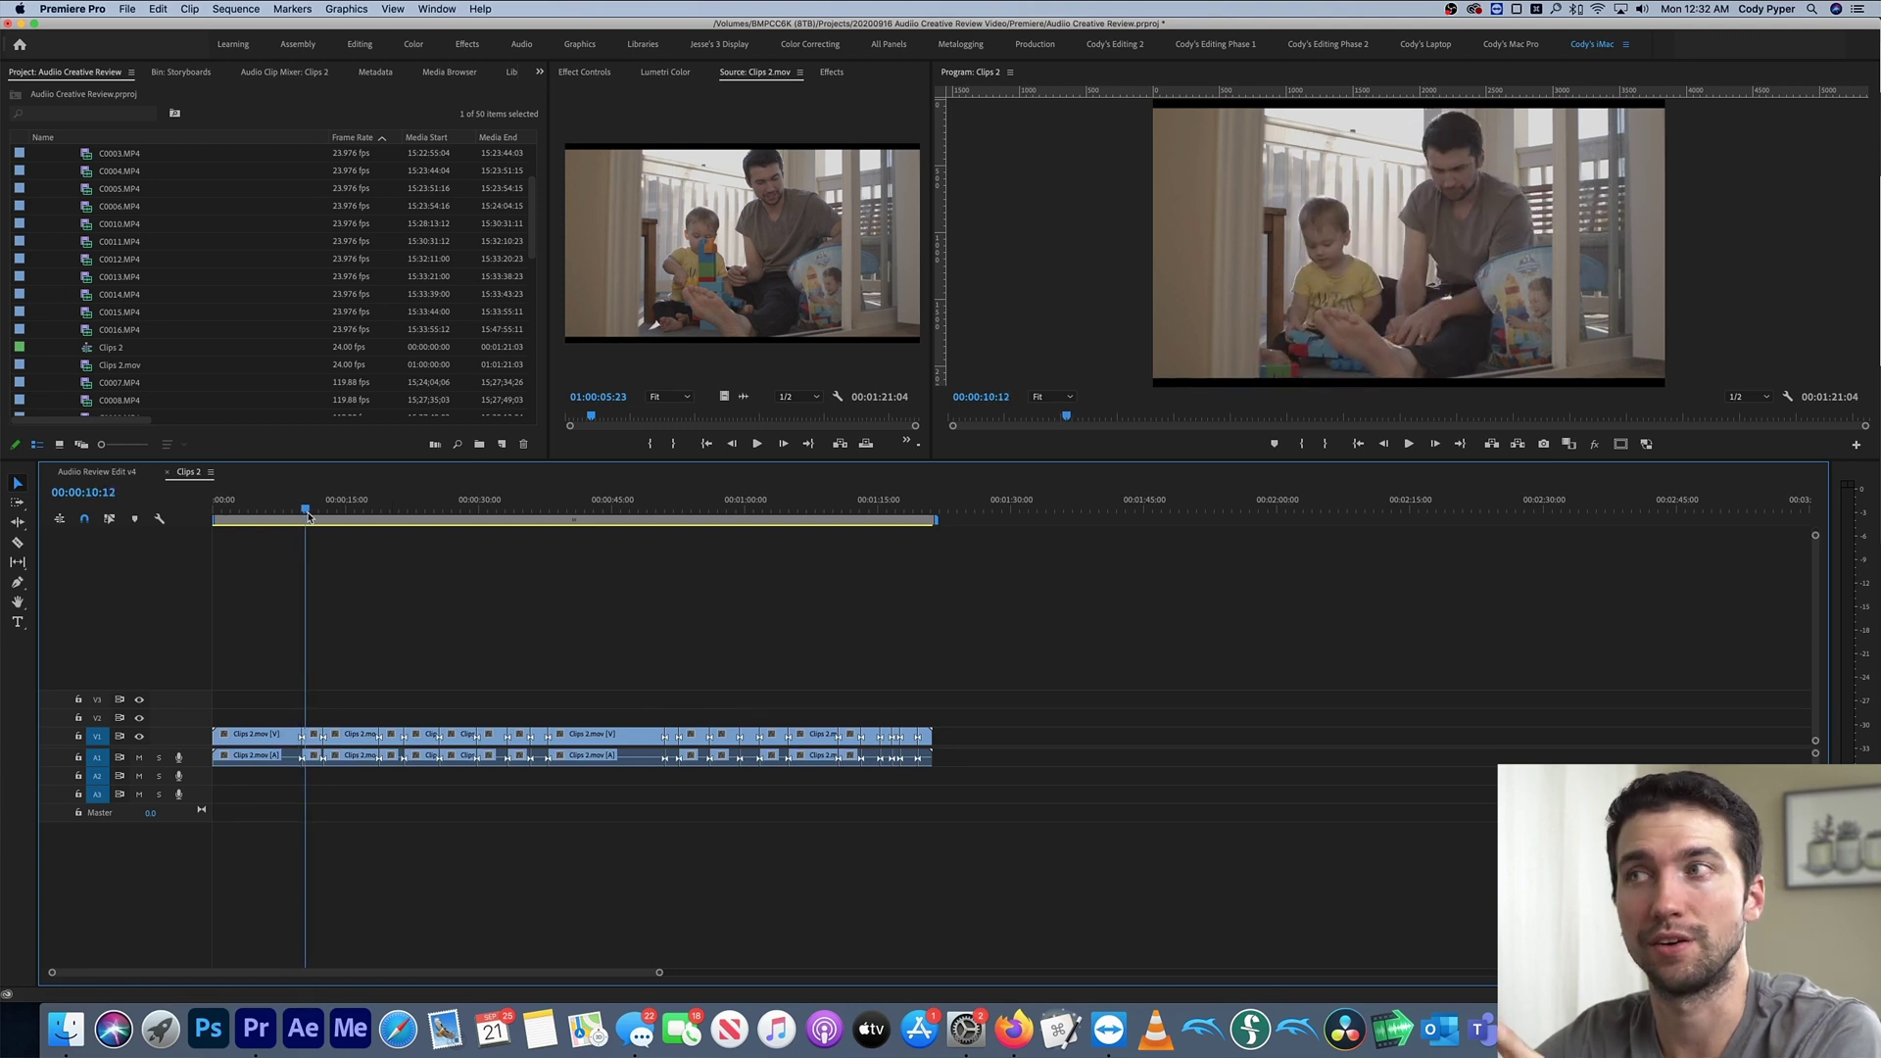
click(437, 9)
click(505, 369)
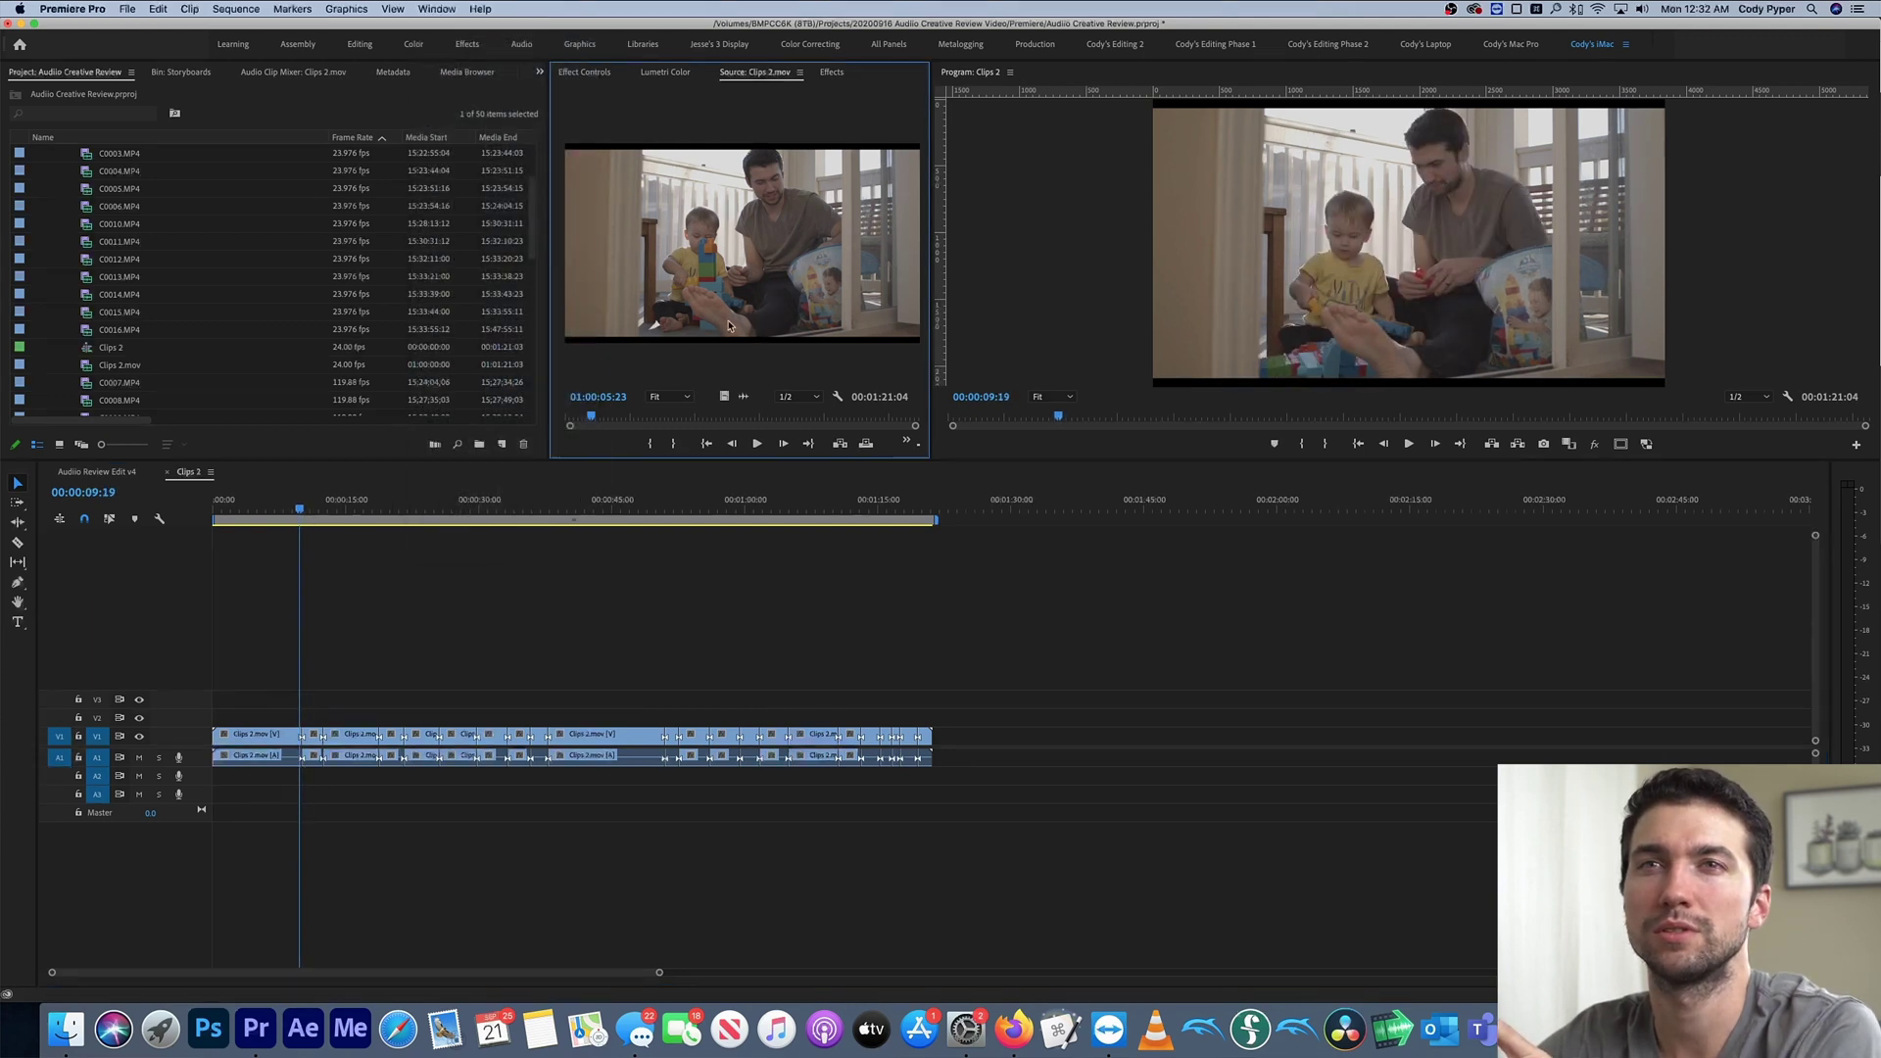
click(437, 9)
click(466, 370)
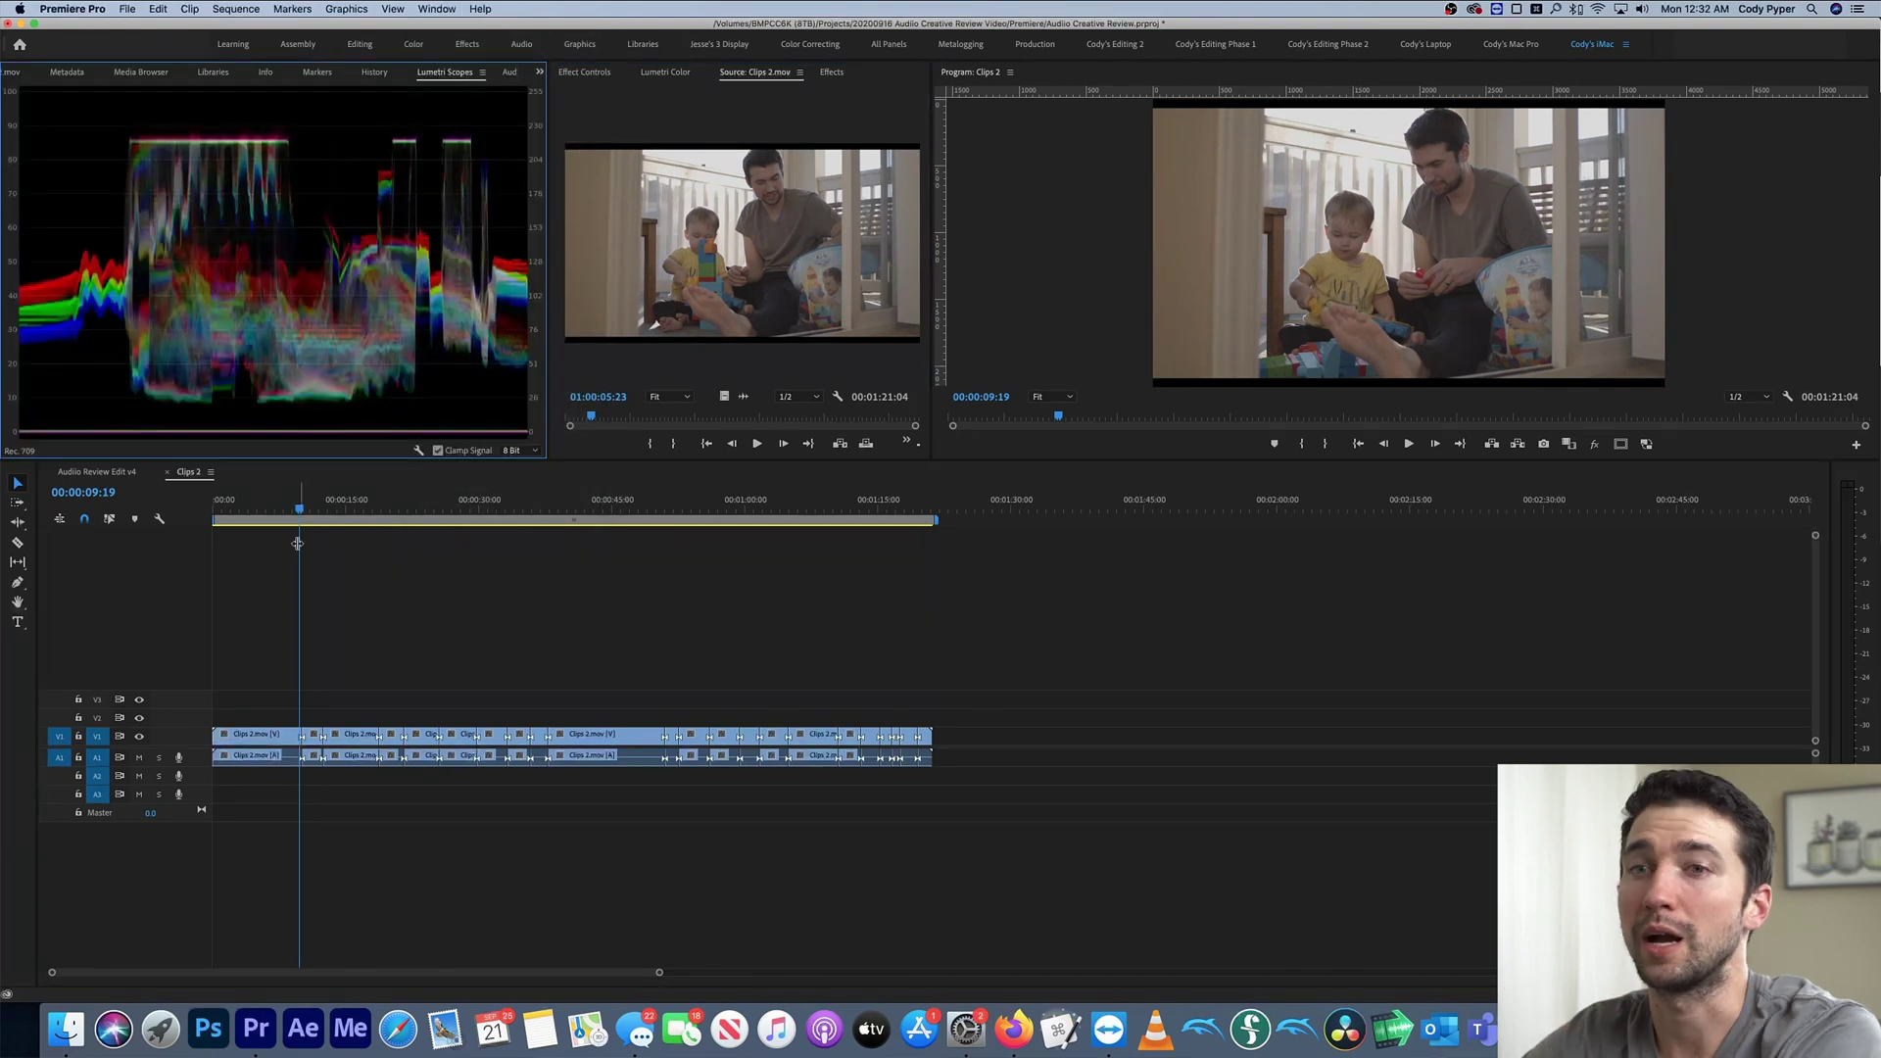
drag(299, 508, 296, 512)
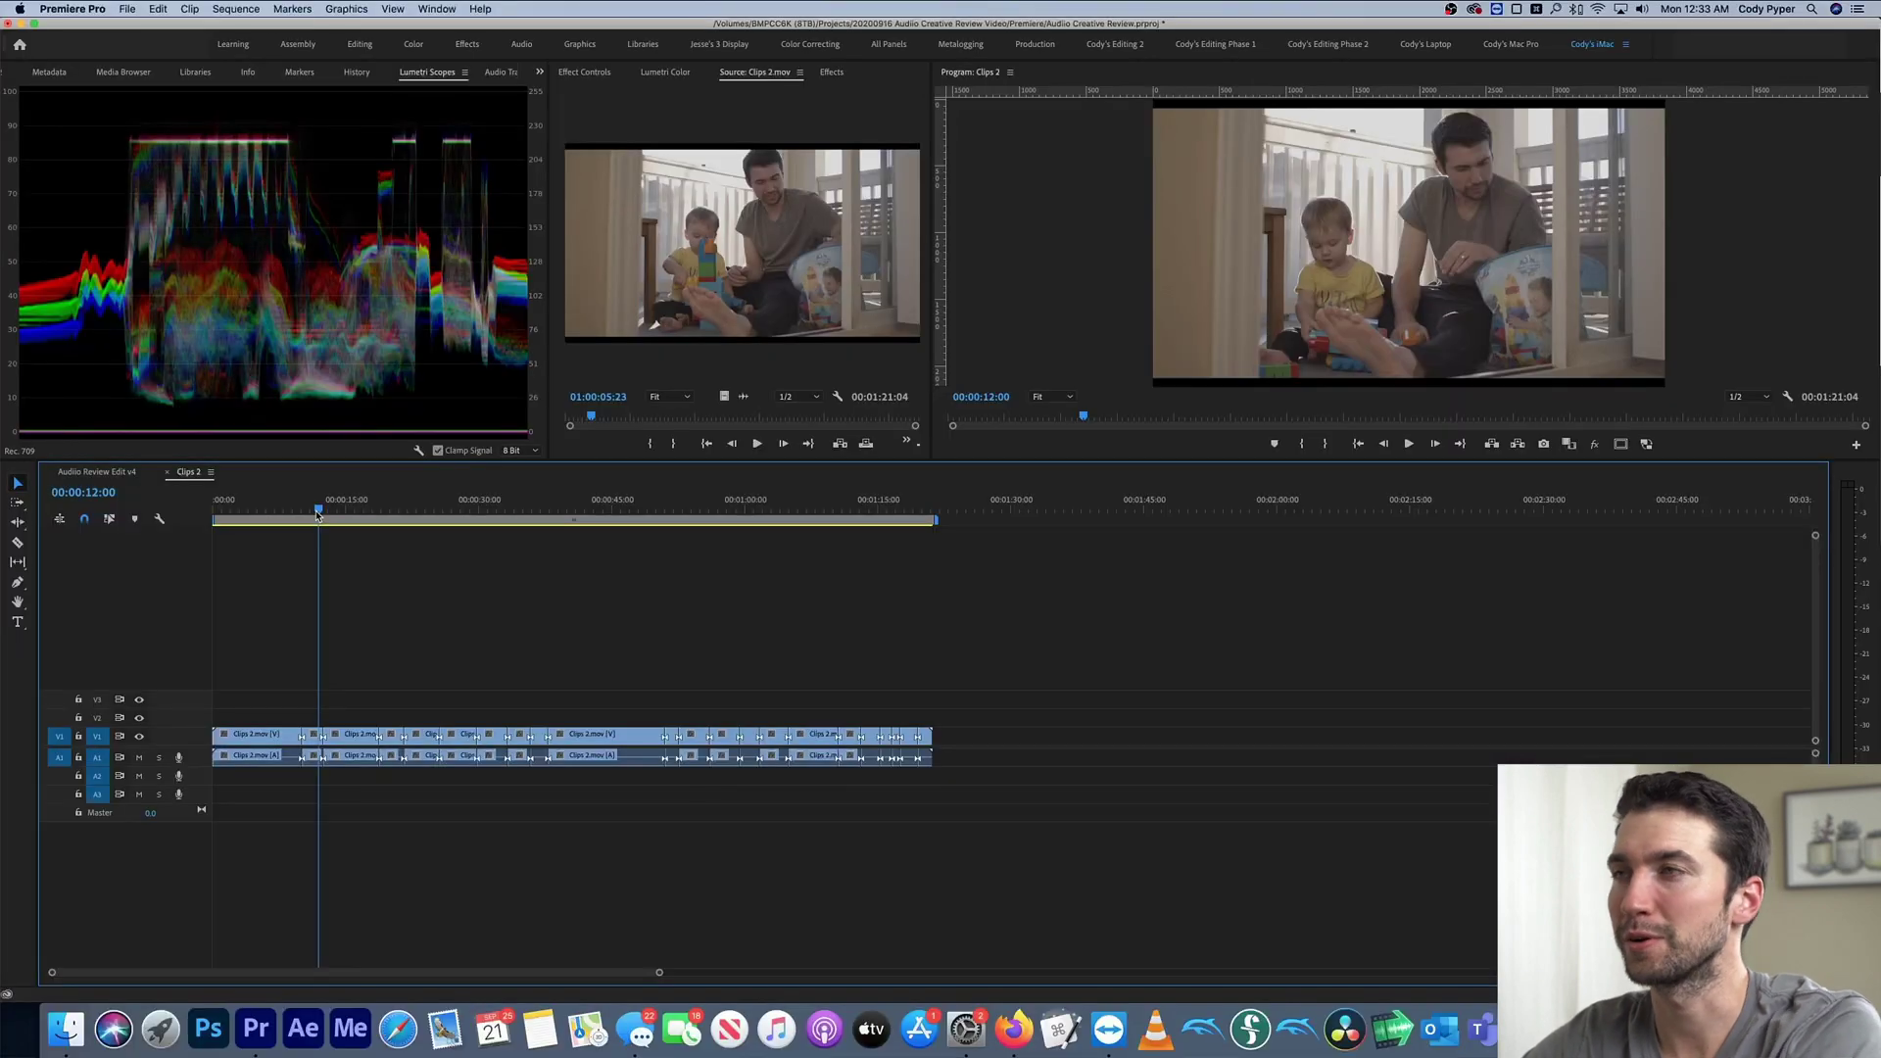
drag(318, 514, 666, 557)
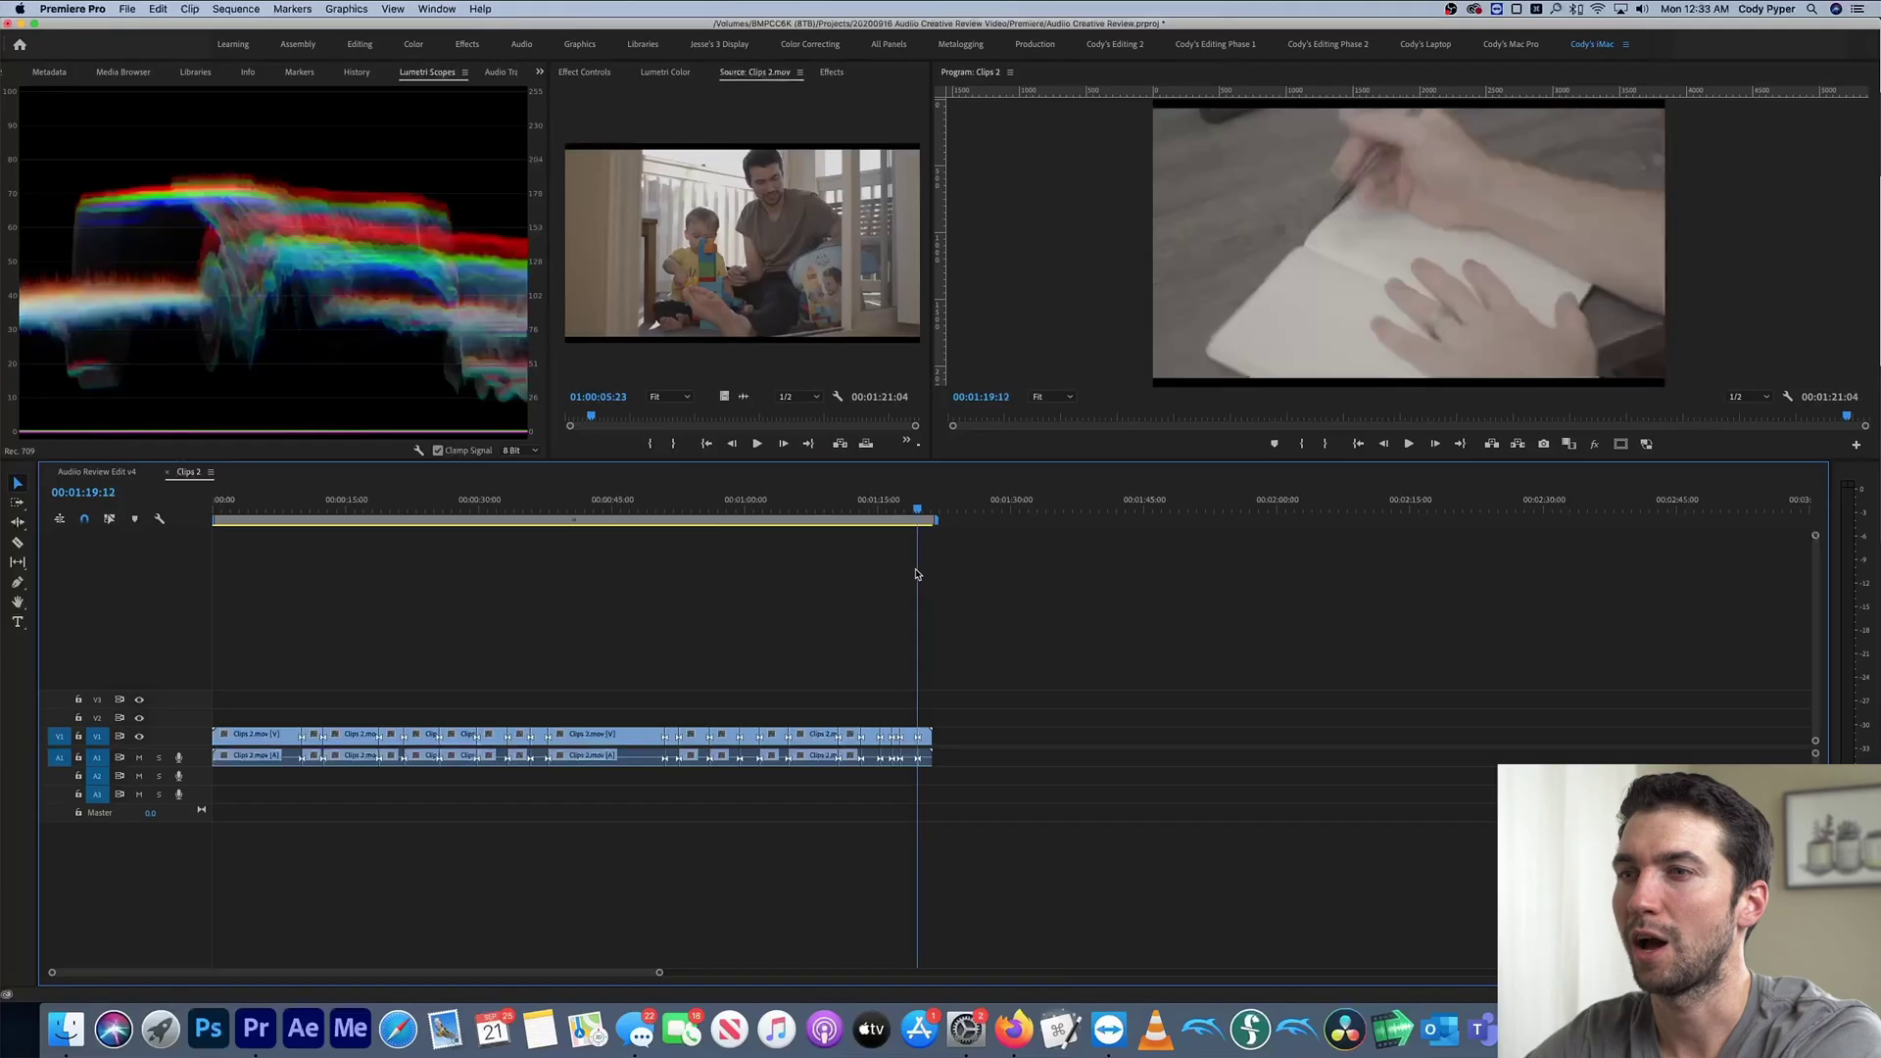
drag(917, 574, 865, 573)
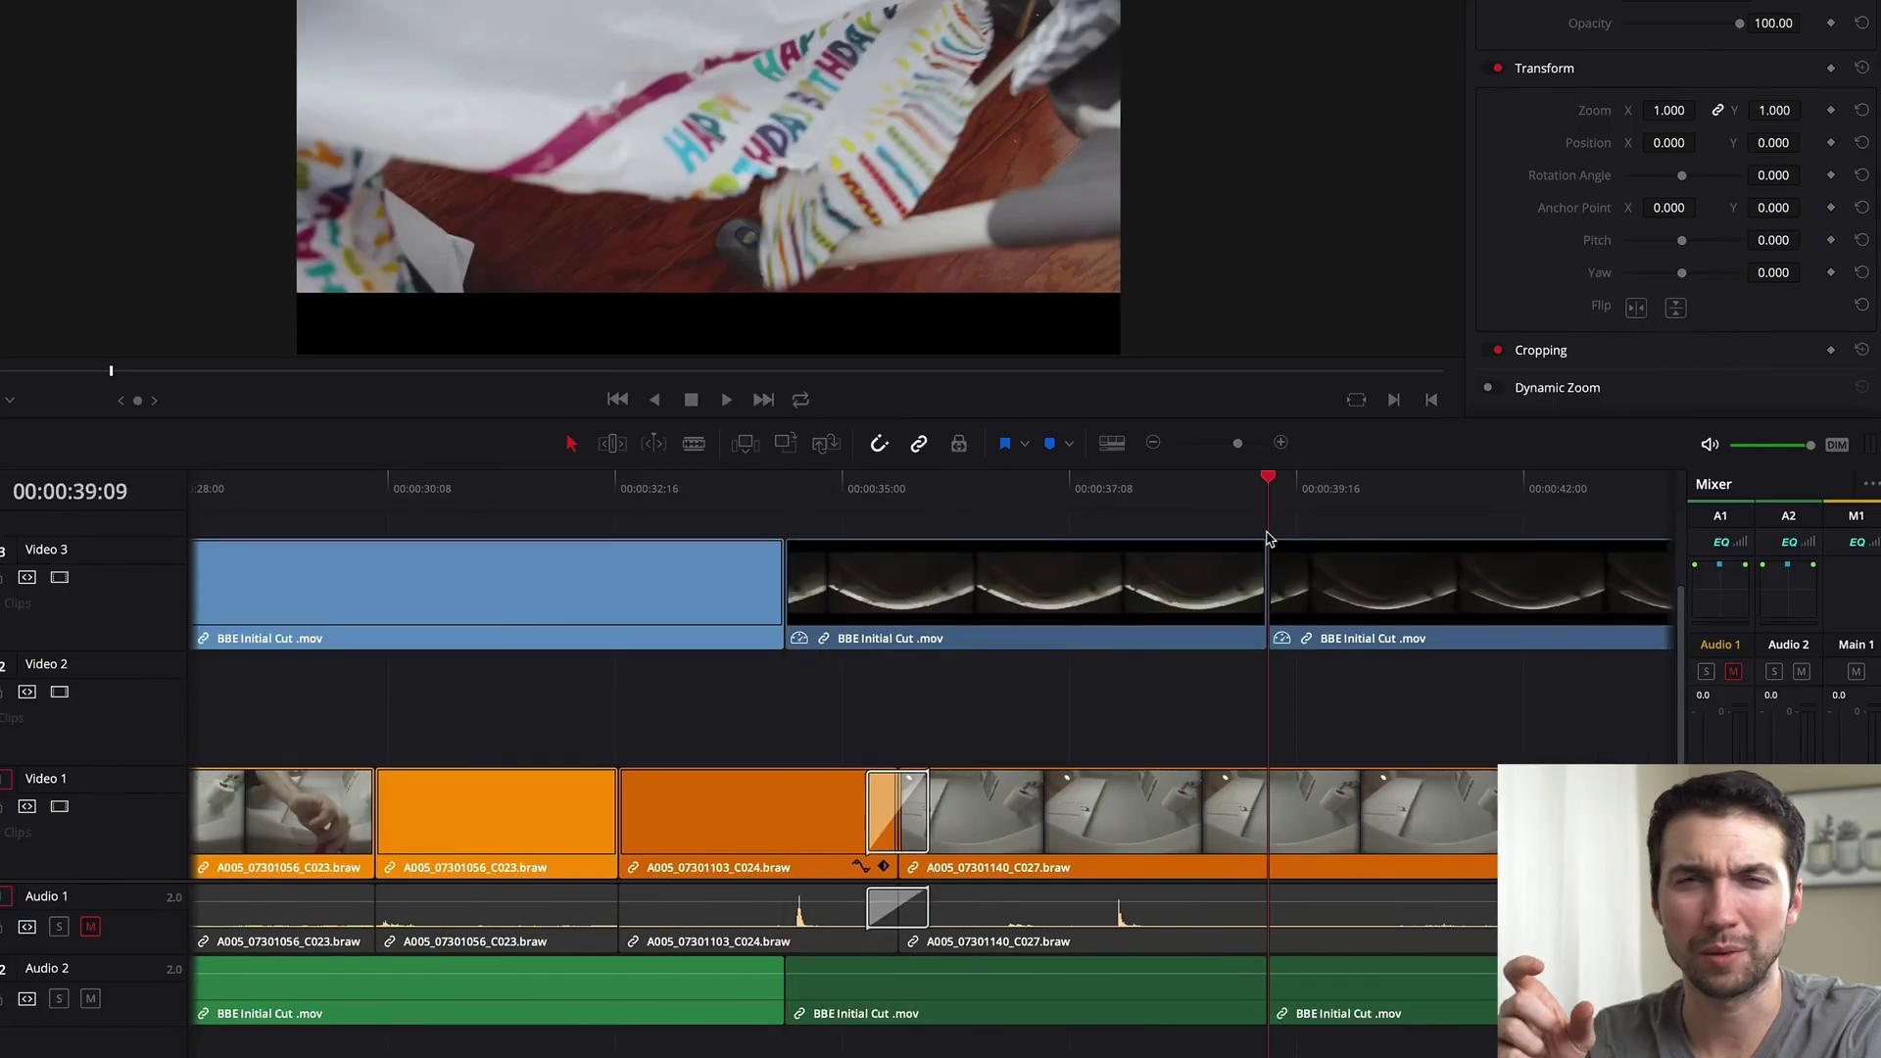
scroll(785, 538, down, 2)
click(996, 588)
key(Delete)
click(1210, 603)
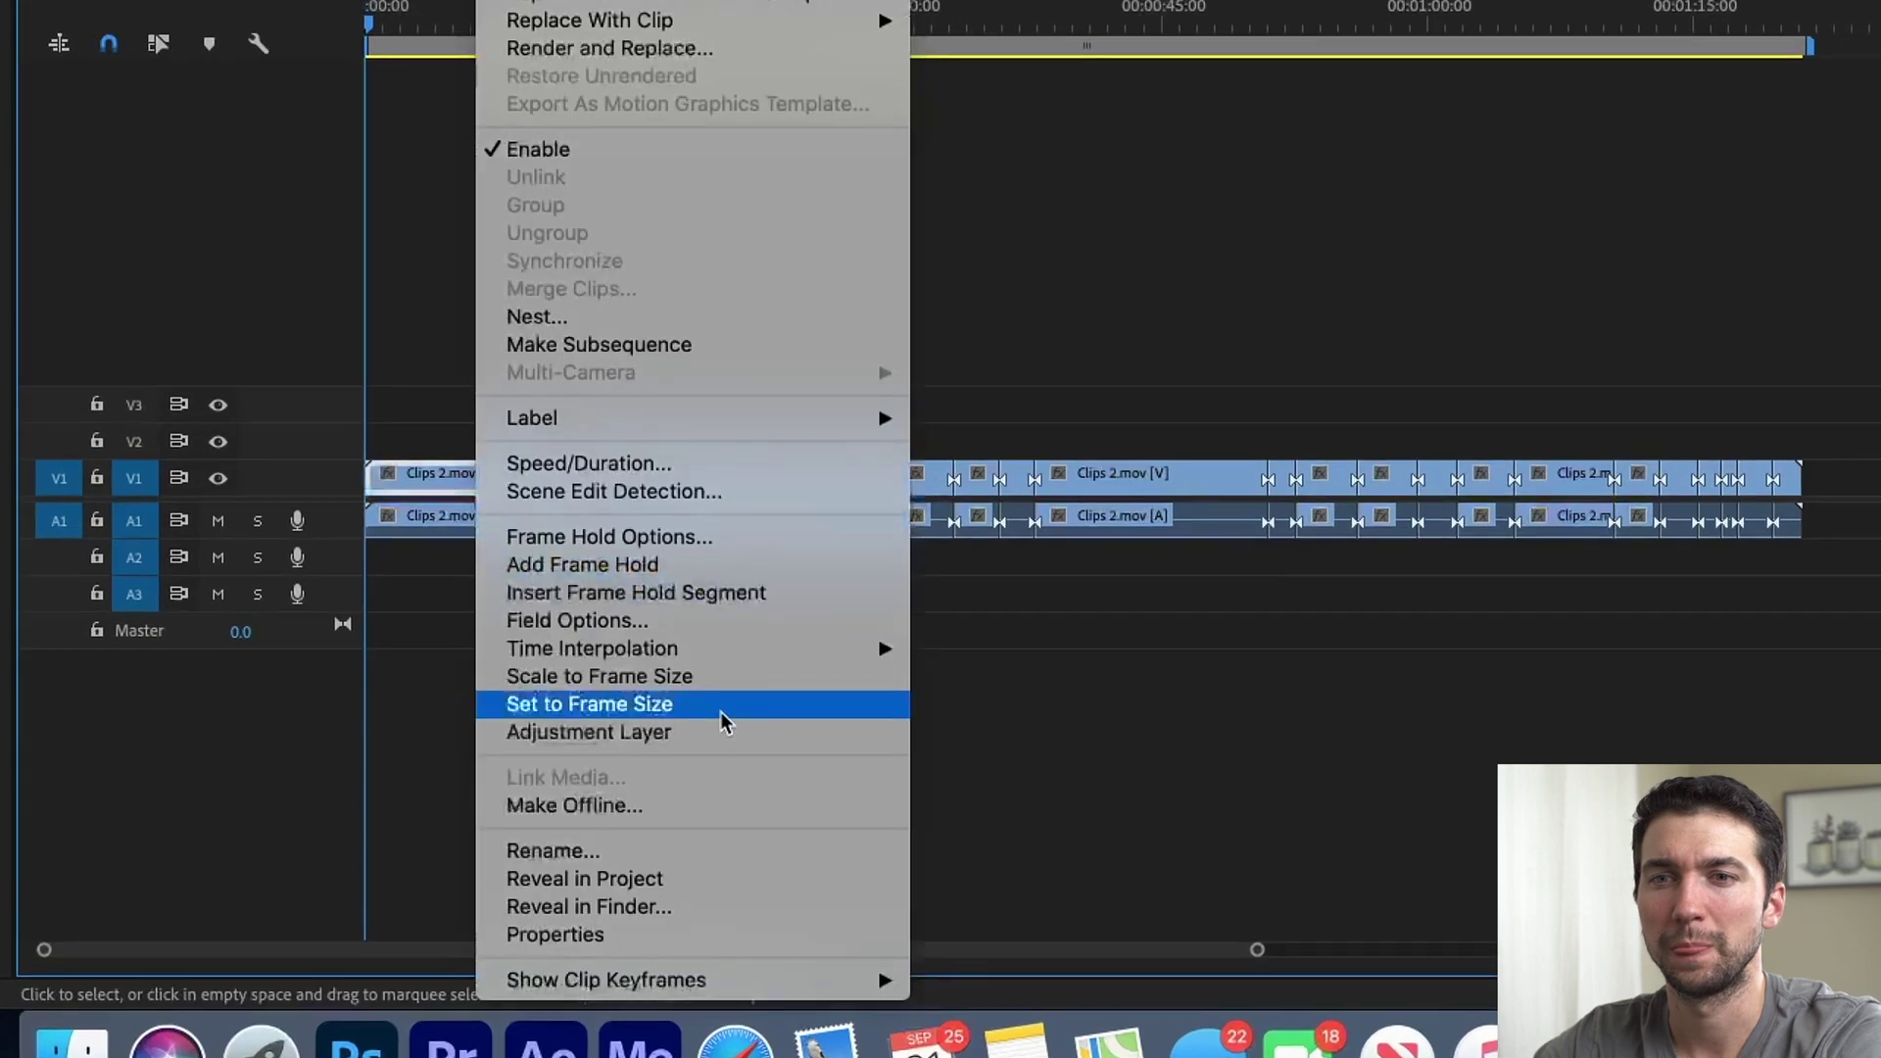
Step: Reveal the clip's subclip bin in the Project panel and preview Subclip01 and Subclip02
click(750, 878)
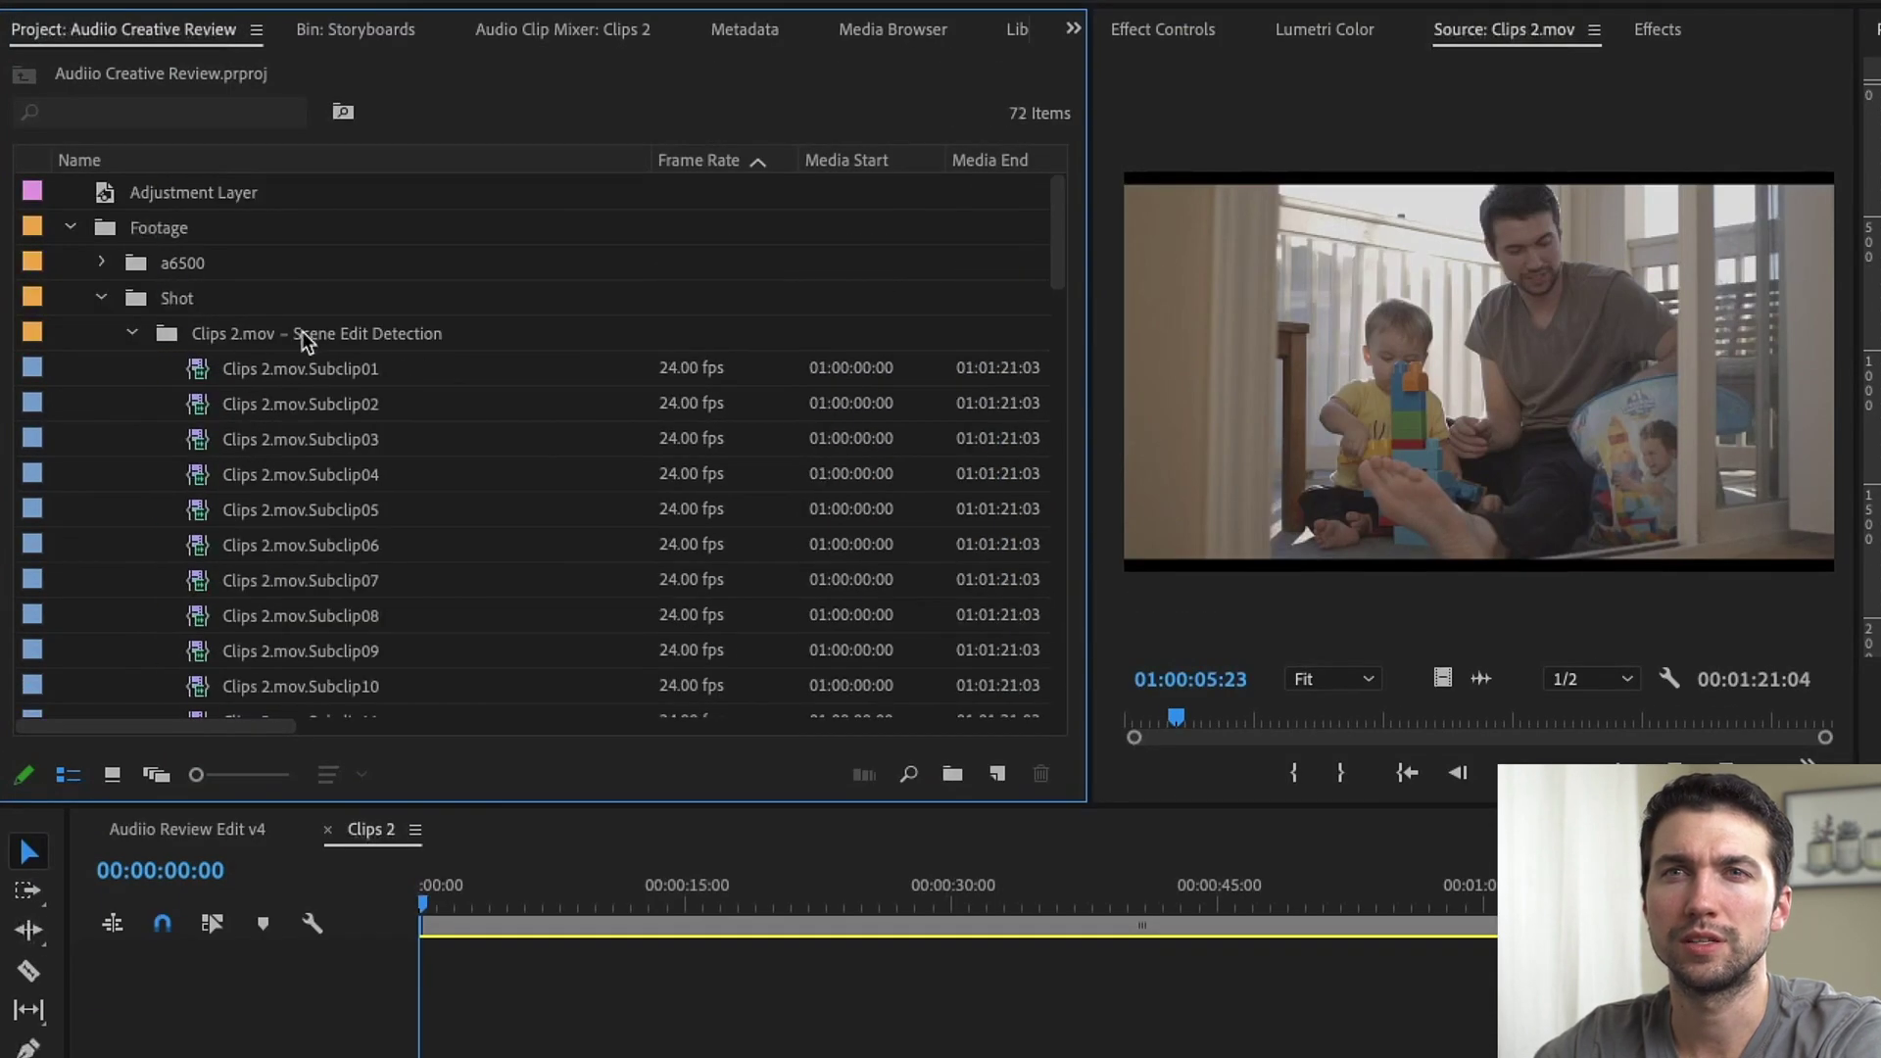
scroll(302, 333, down, 5)
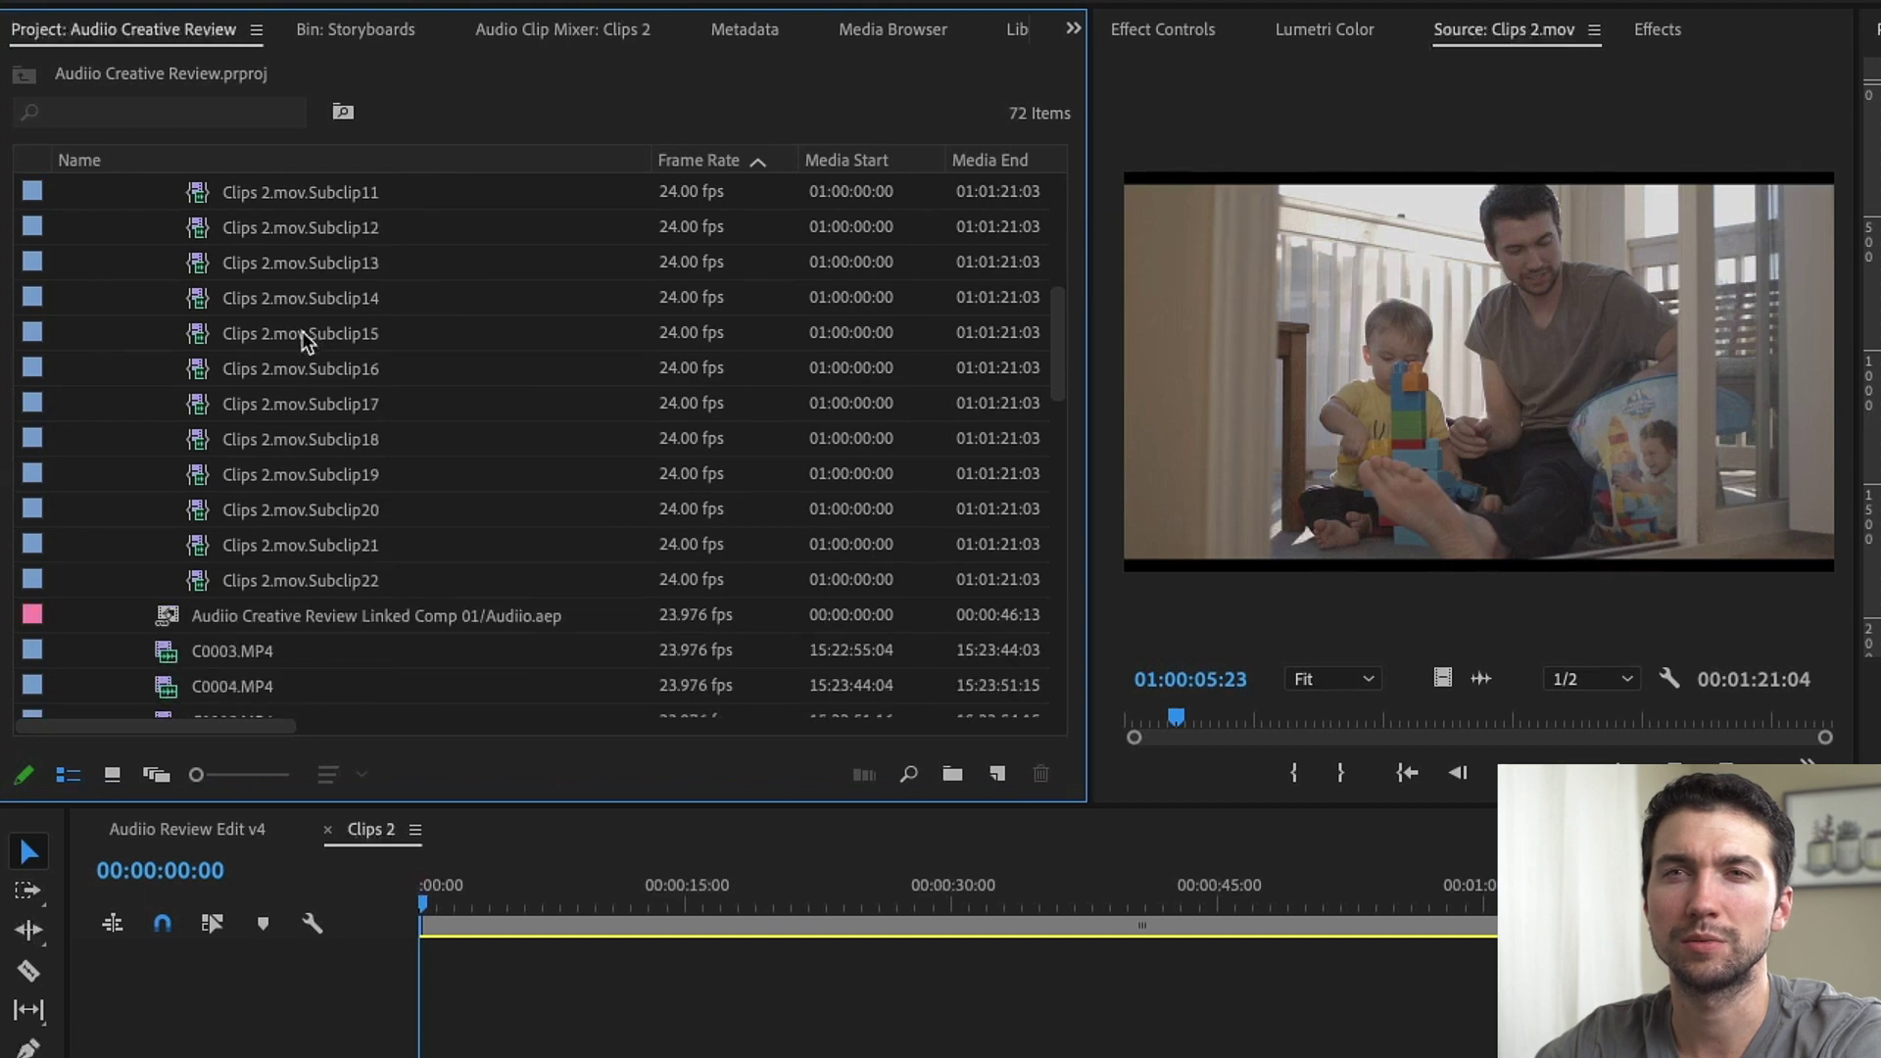
scroll(301, 331, up, 7)
double_click(196, 369)
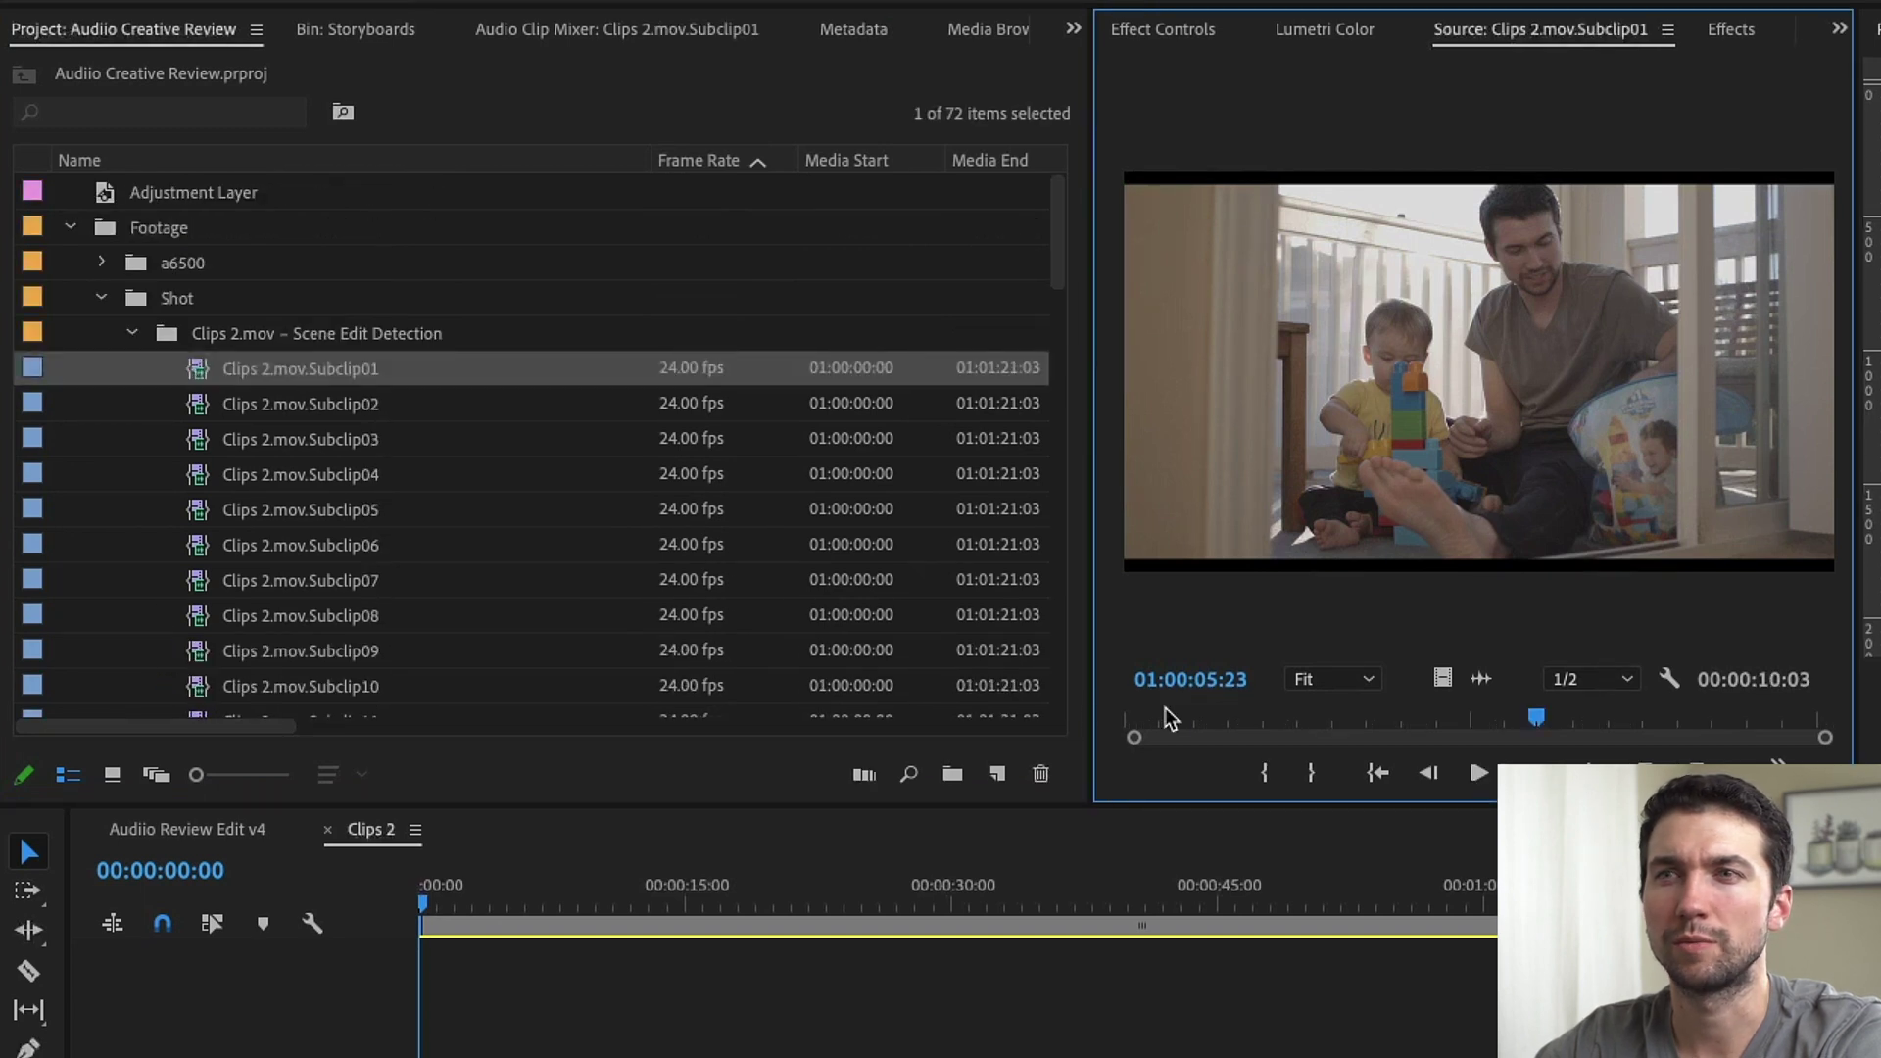
drag(1141, 723, 1796, 730)
key(Down)
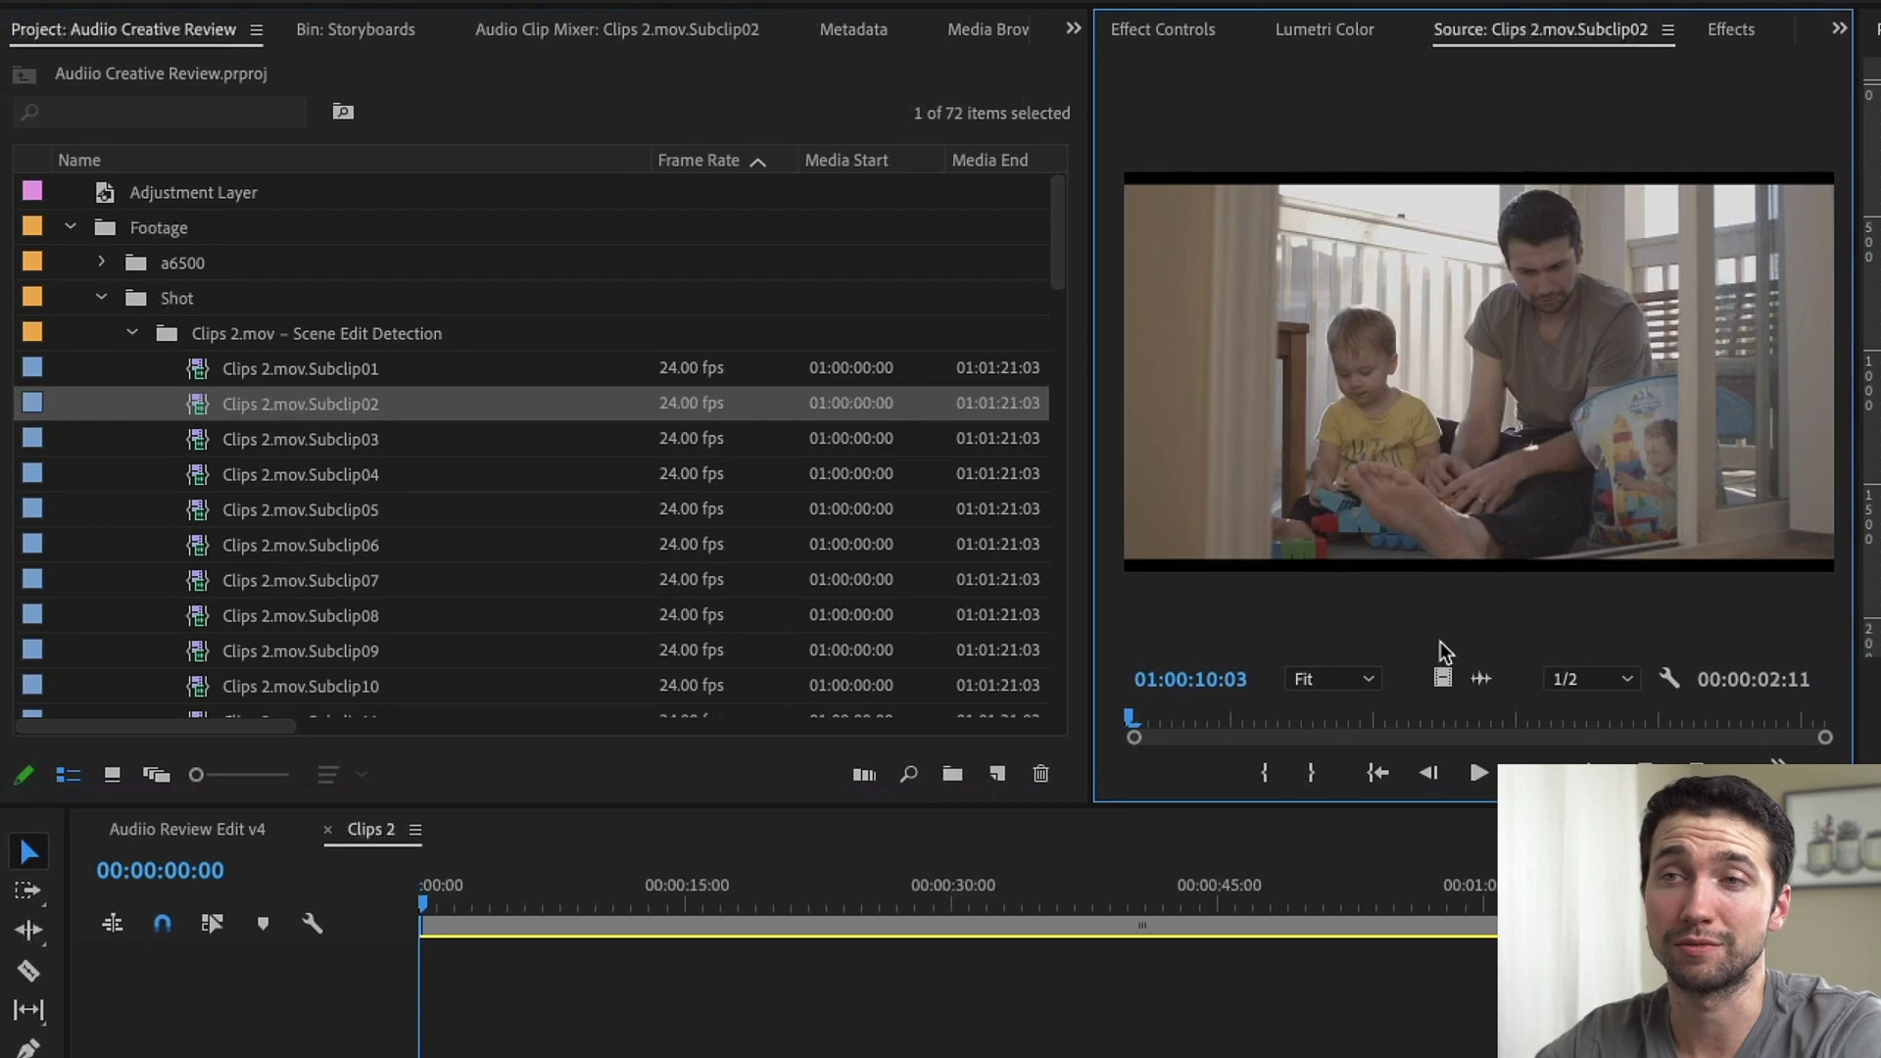
mouse_move(1146, 722)
mouse_down()
mouse_move(1825, 722)
mouse_move(1134, 722)
mouse_up()
Step: Place Subclip03 on V2 about 6 seconds later, lengthen its end, and review at 00:00:20:21
click(208, 449)
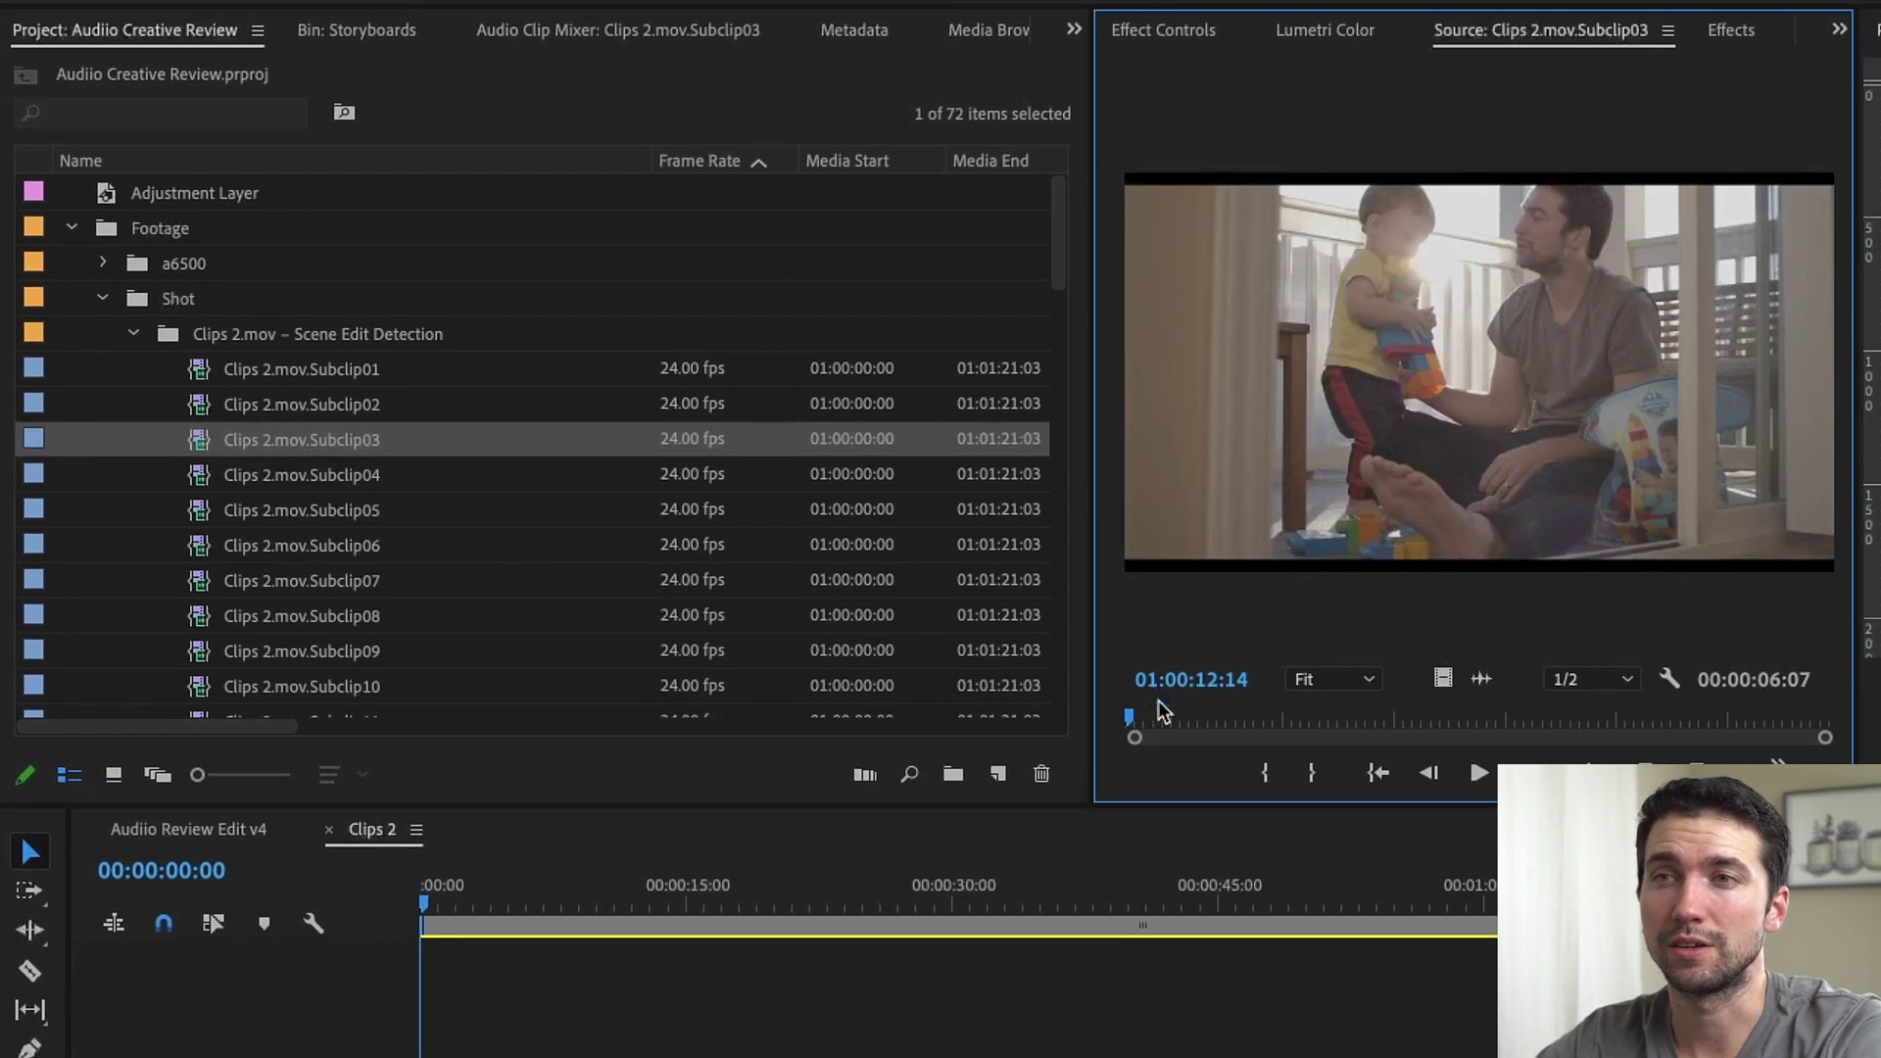
click(1385, 723)
drag(294, 440, 530, 1057)
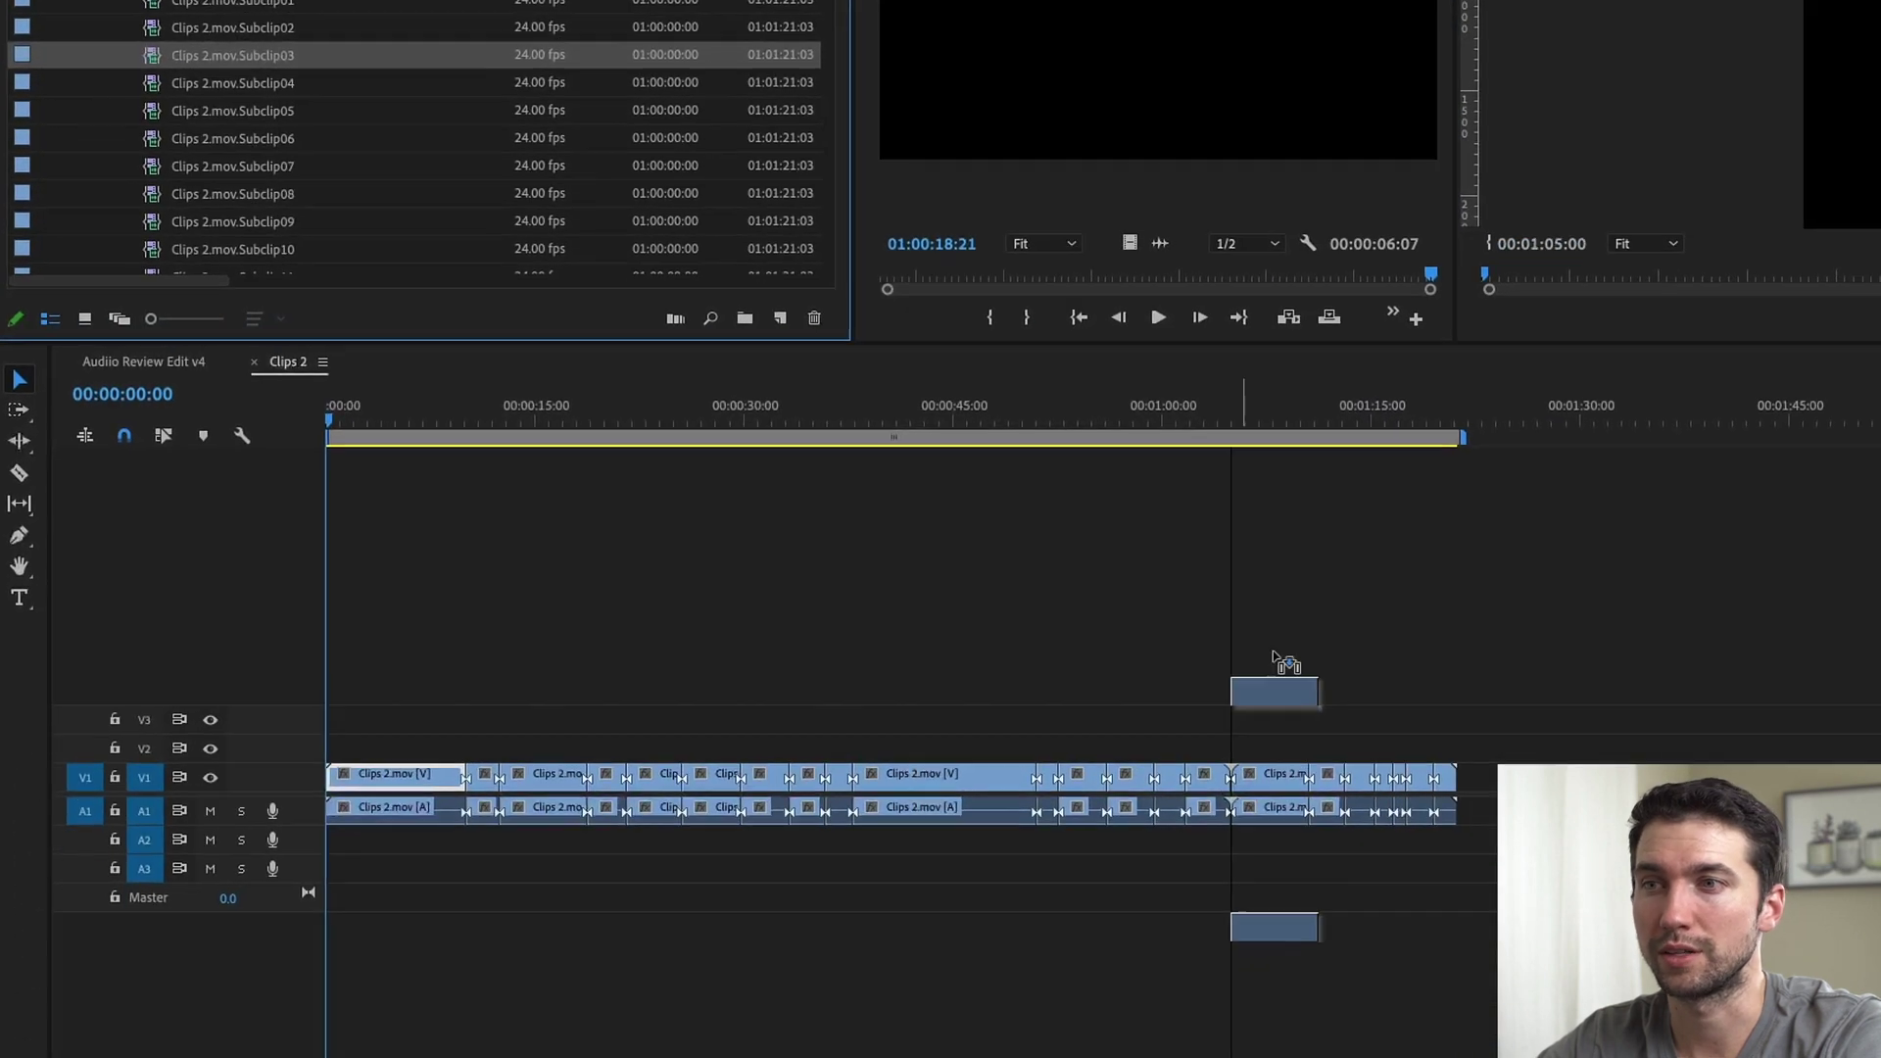
drag(480, 585, 755, 578)
drag(531, 565, 606, 572)
drag(529, 275, 576, 272)
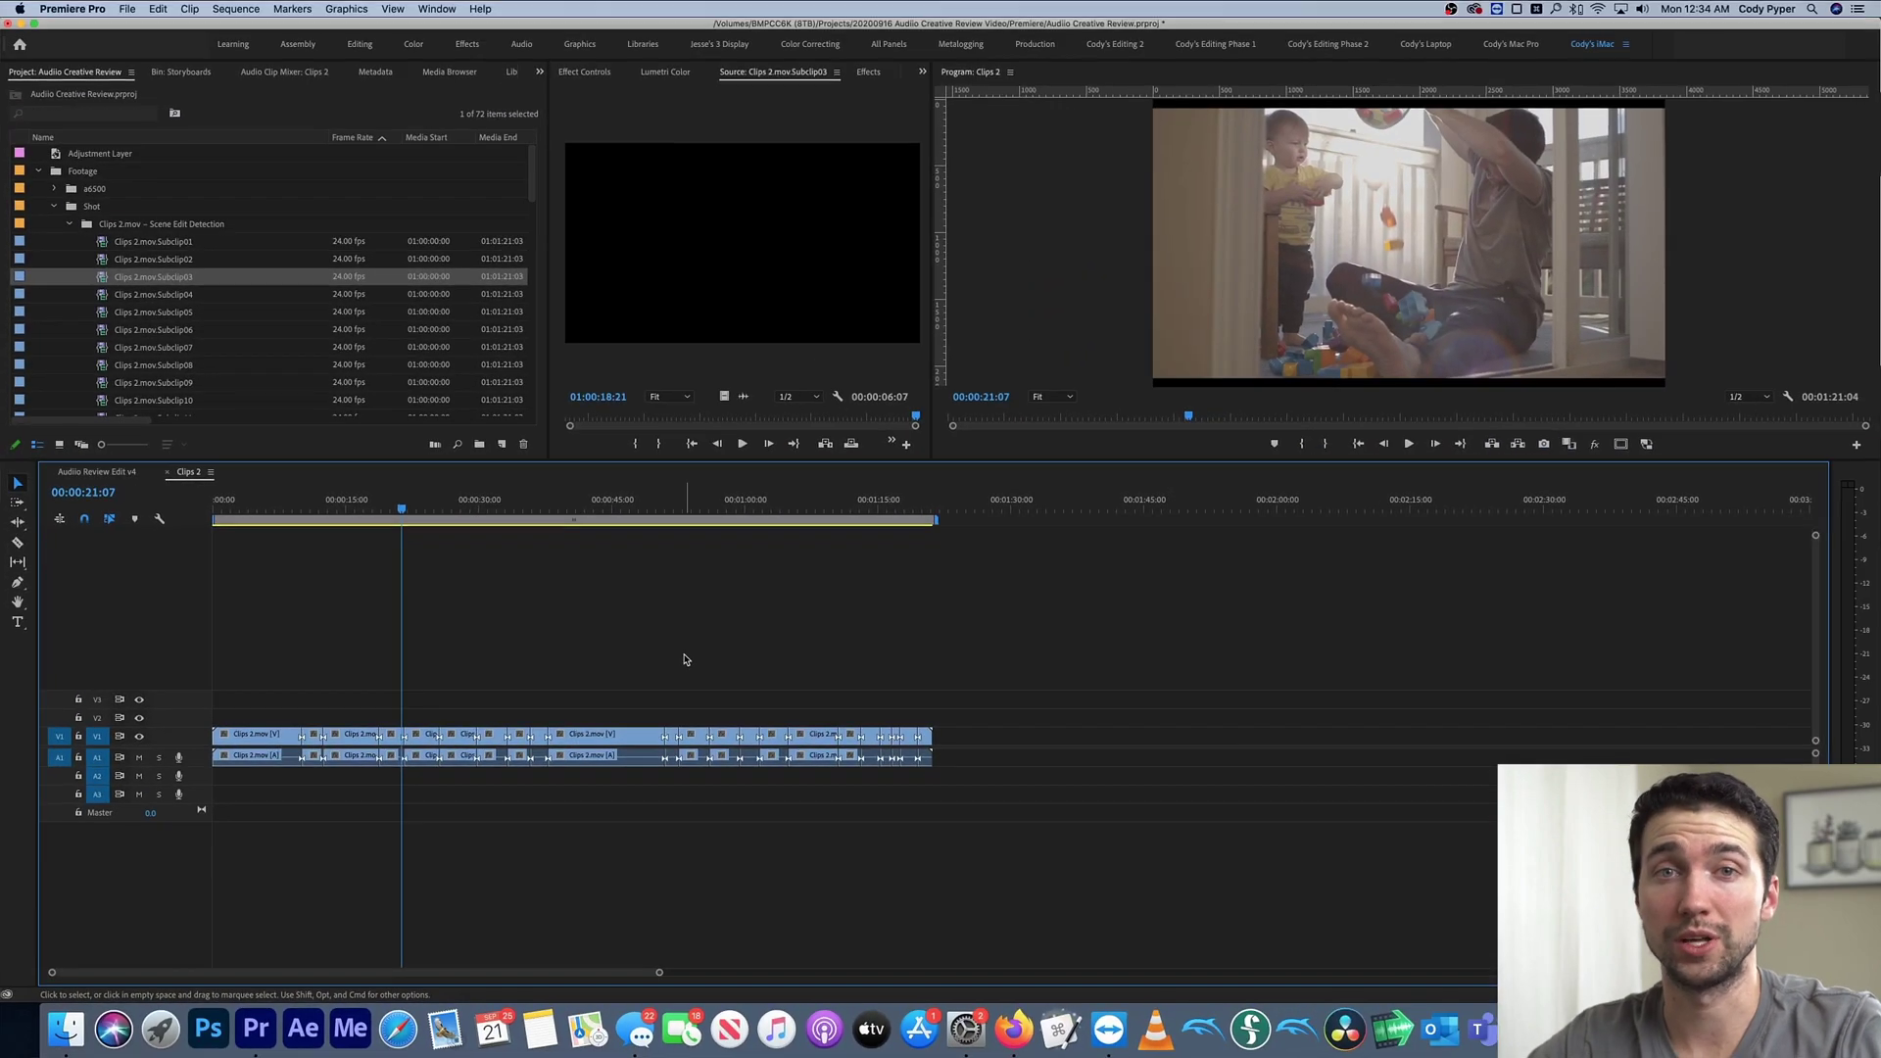